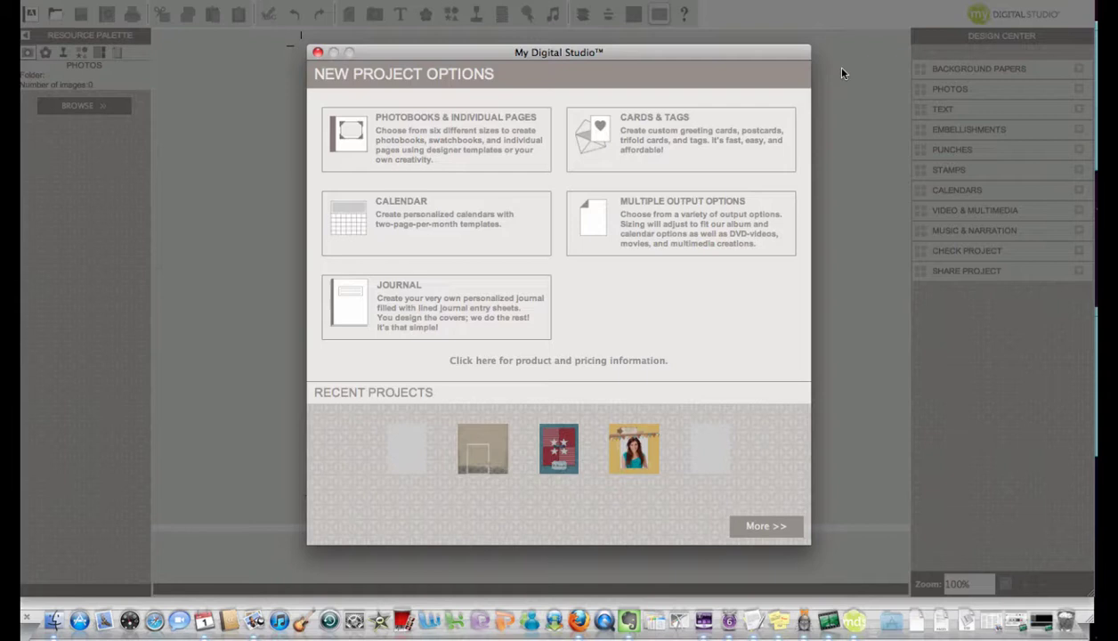
Choose the 8½" x 11" portrait size for a multiple-output project
click(704, 224)
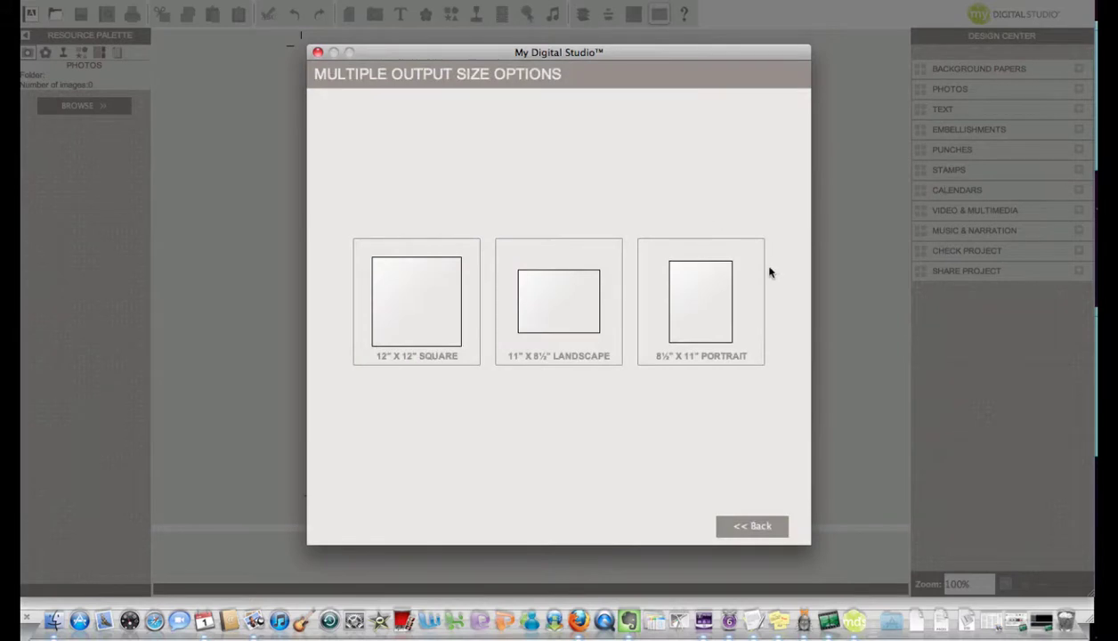
click(712, 311)
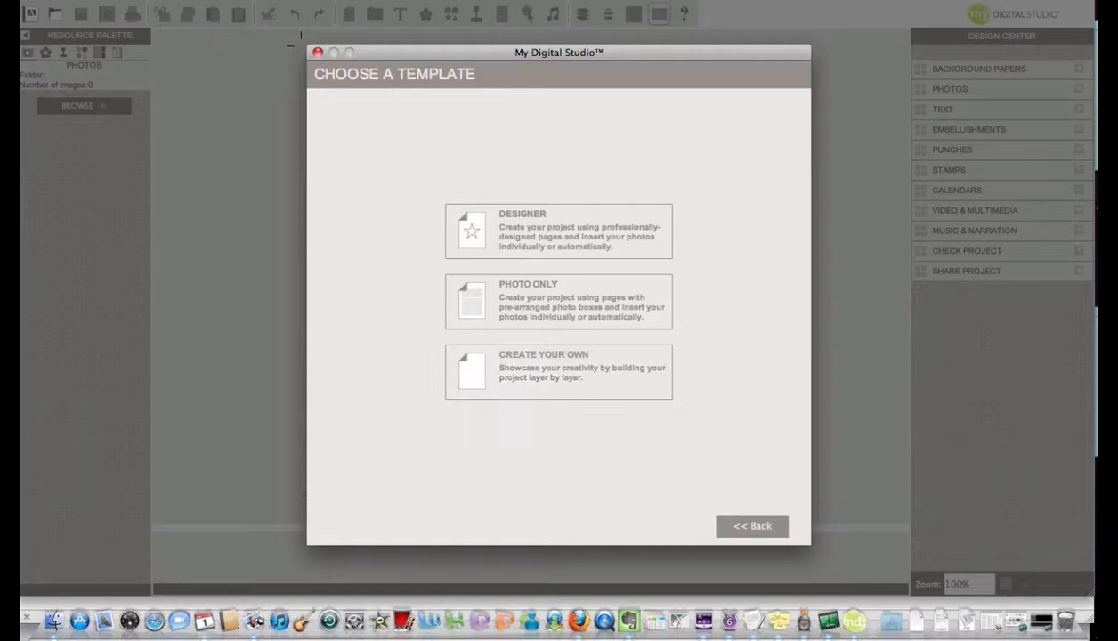
key(super+shift+slash)
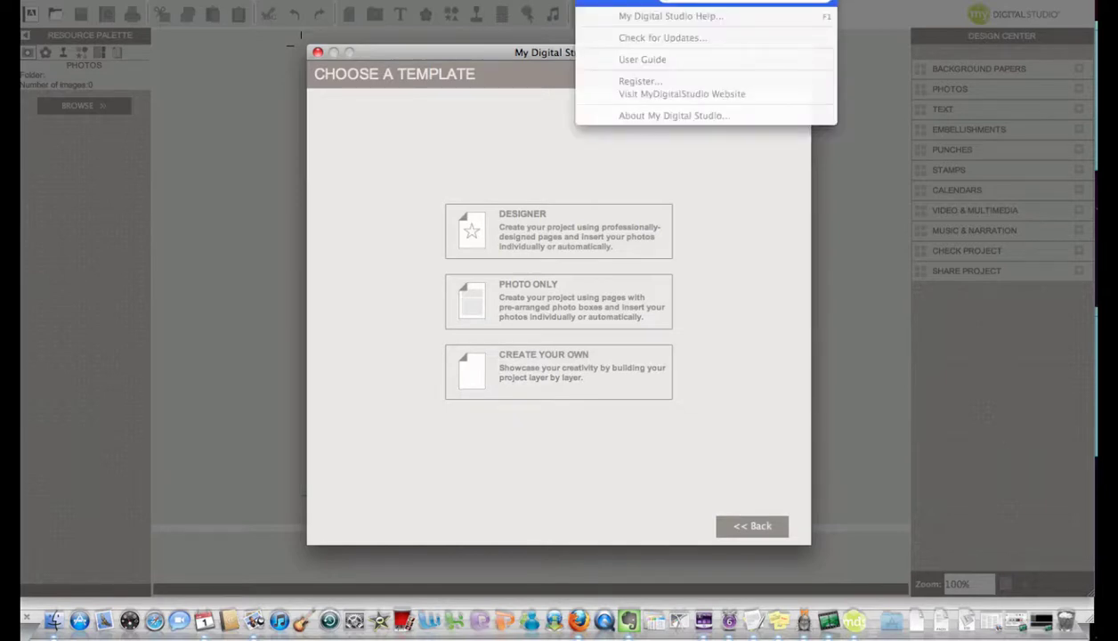
click(554, 359)
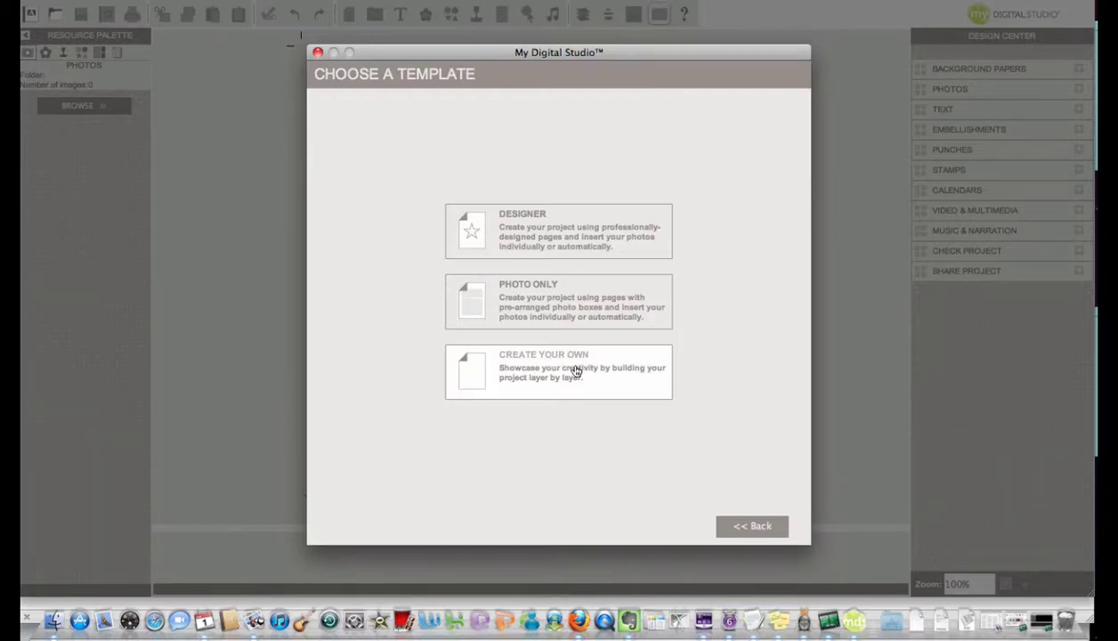
Build it from scratch as a project named help1
click(576, 371)
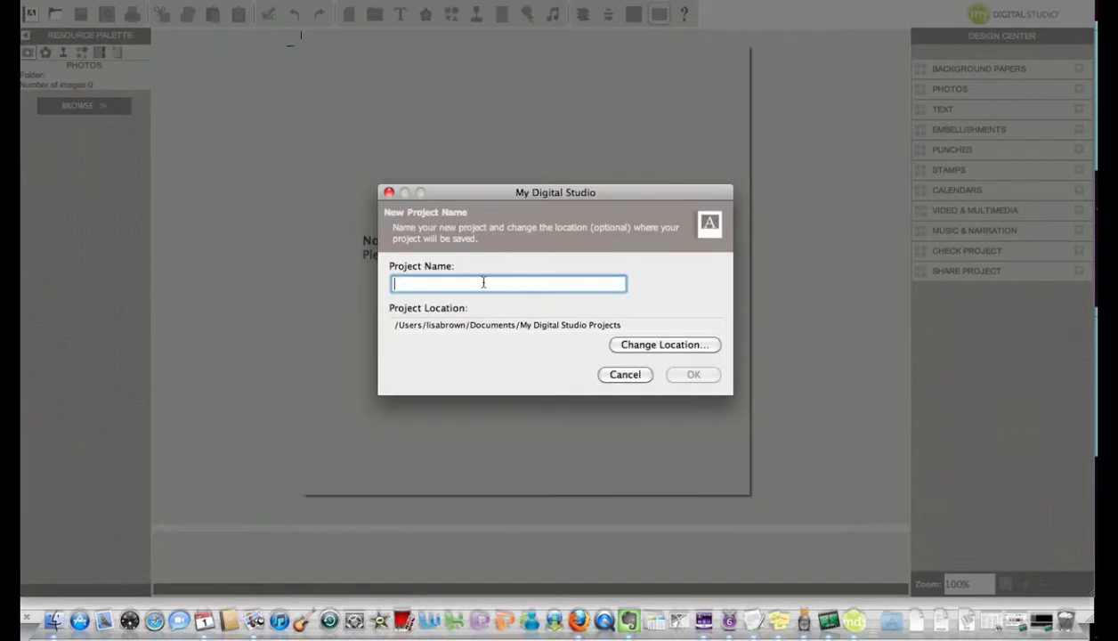
text(help1)
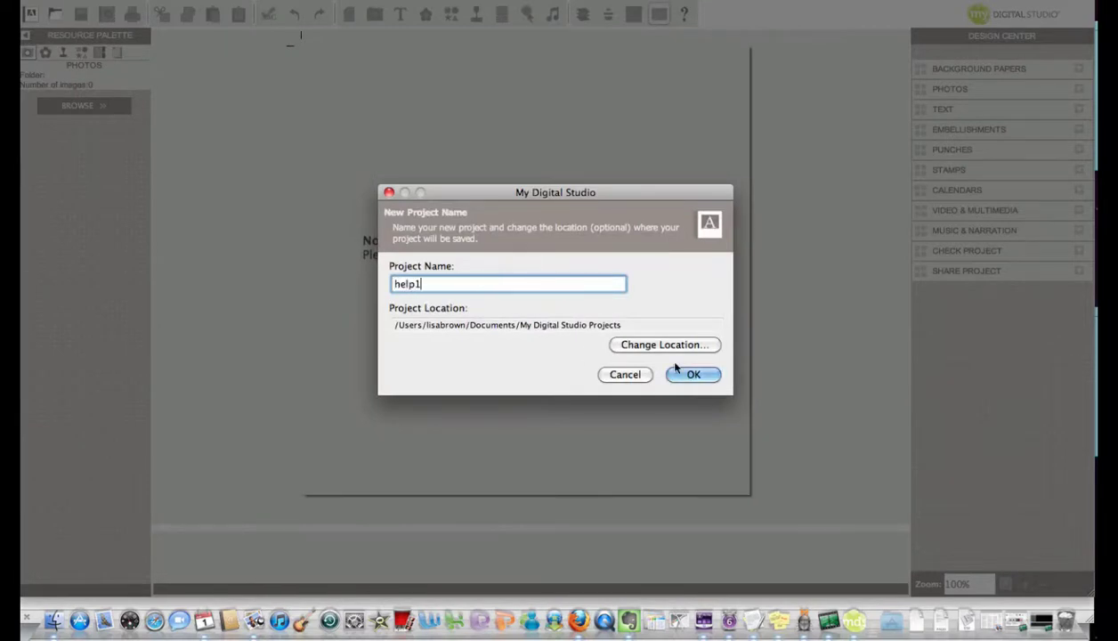
click(698, 375)
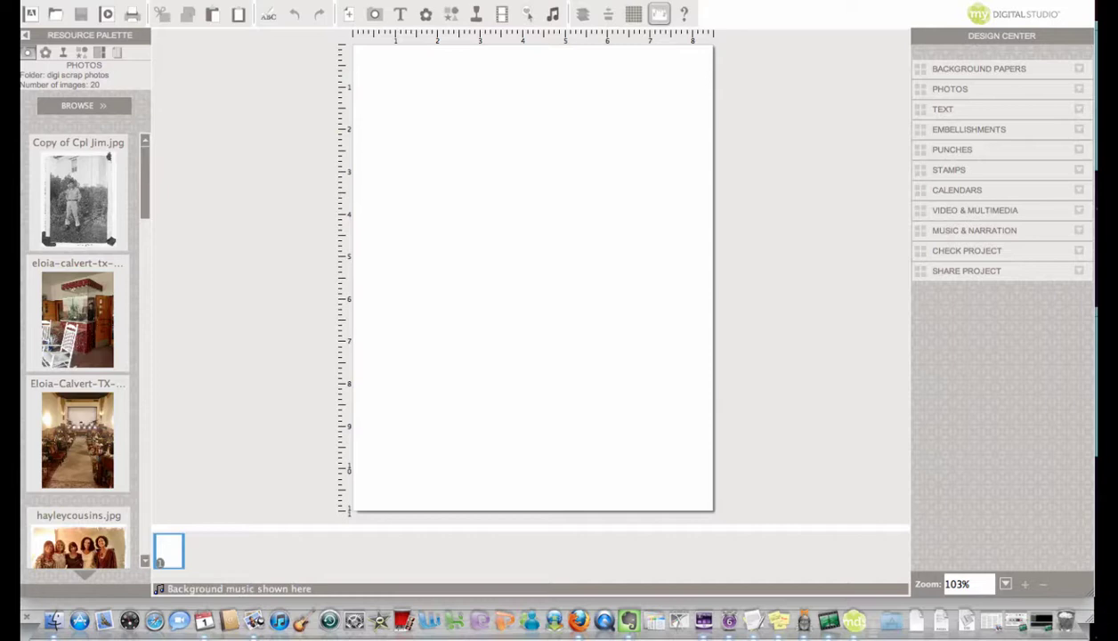
Check for updates from the Help options, revealing version 1.0.10.839 available
key(super+shift+slash)
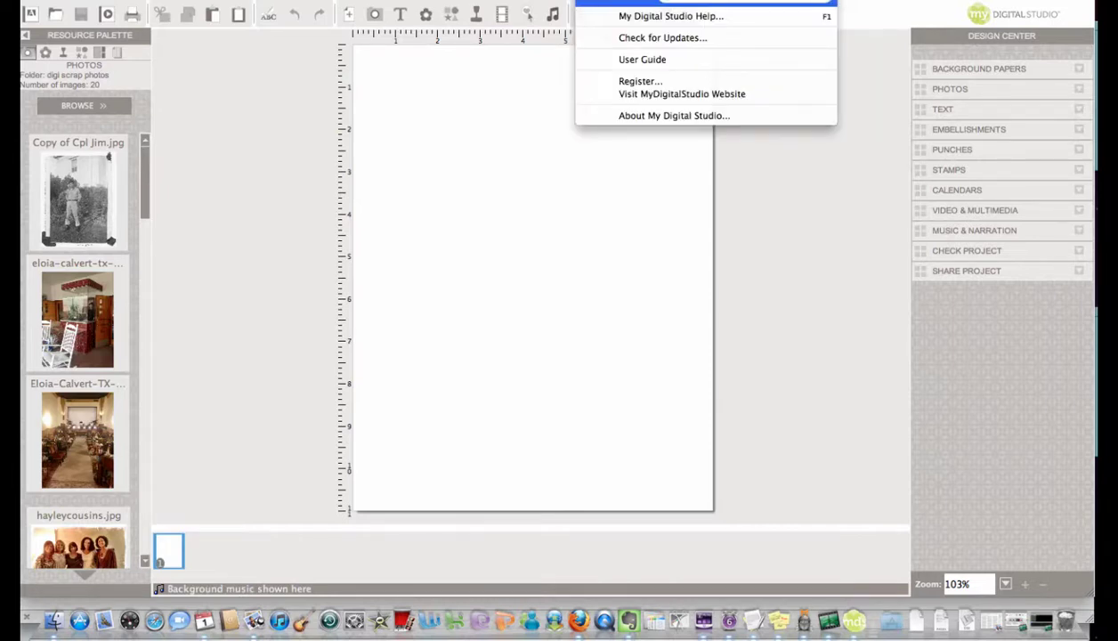
click(623, 40)
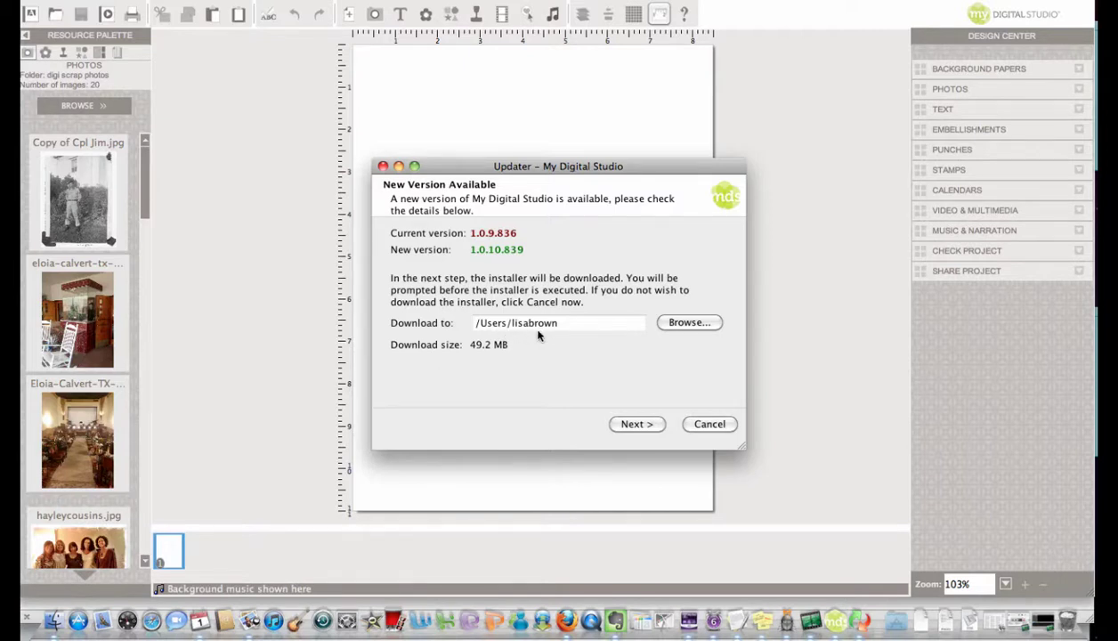
Start downloading the 49.2 MB 1.0.10 update installer
click(632, 429)
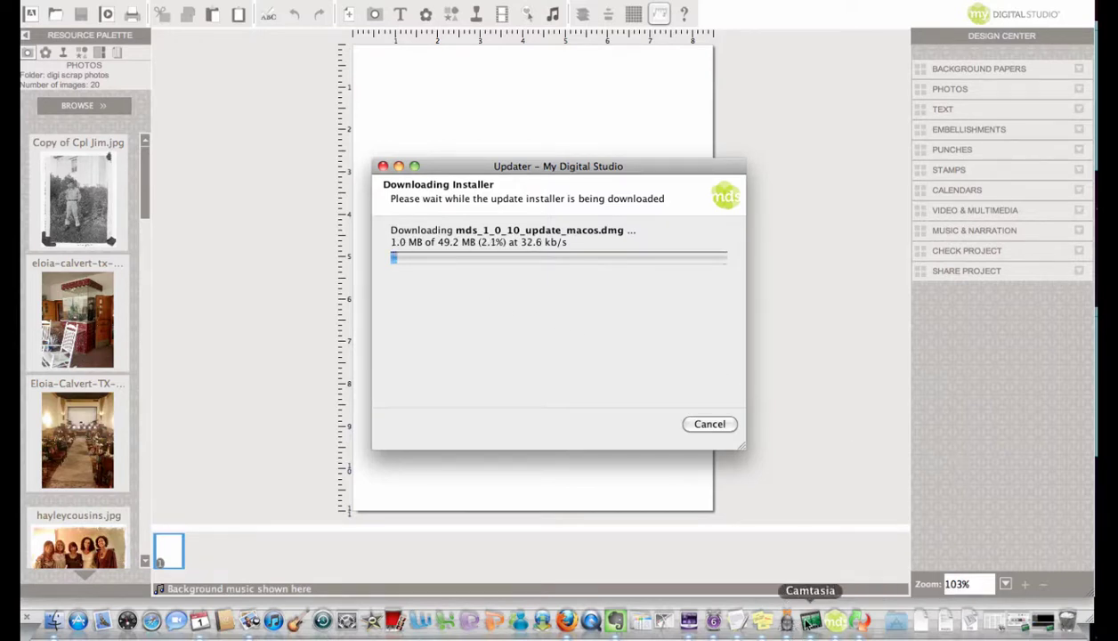
Pause the ScreenFlow recording from its menu bar controls
click(1043, 624)
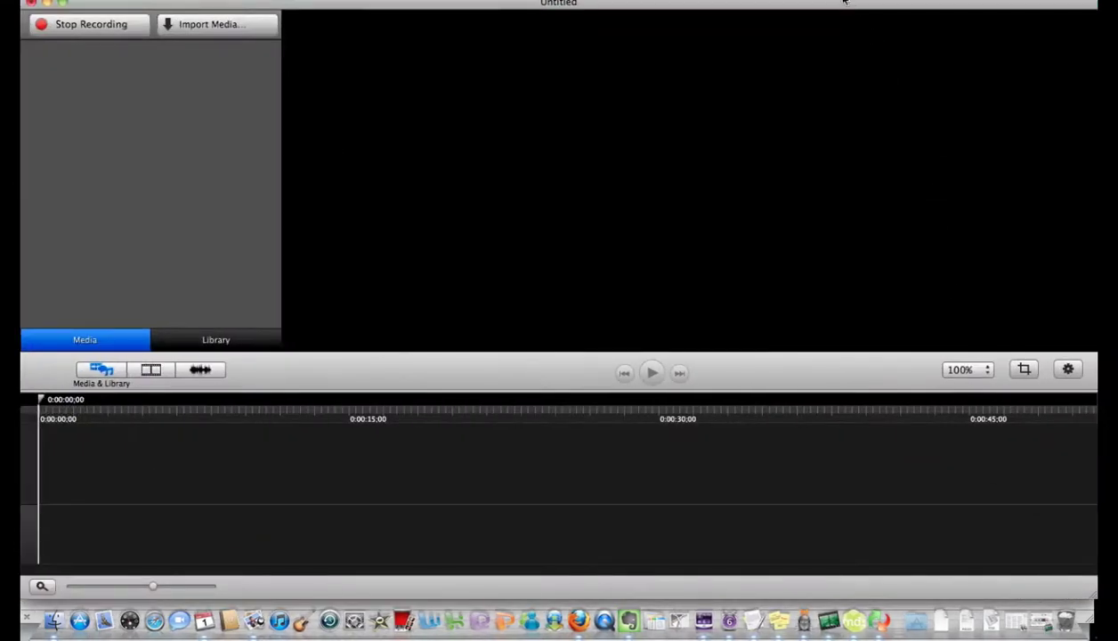
click(828, 1)
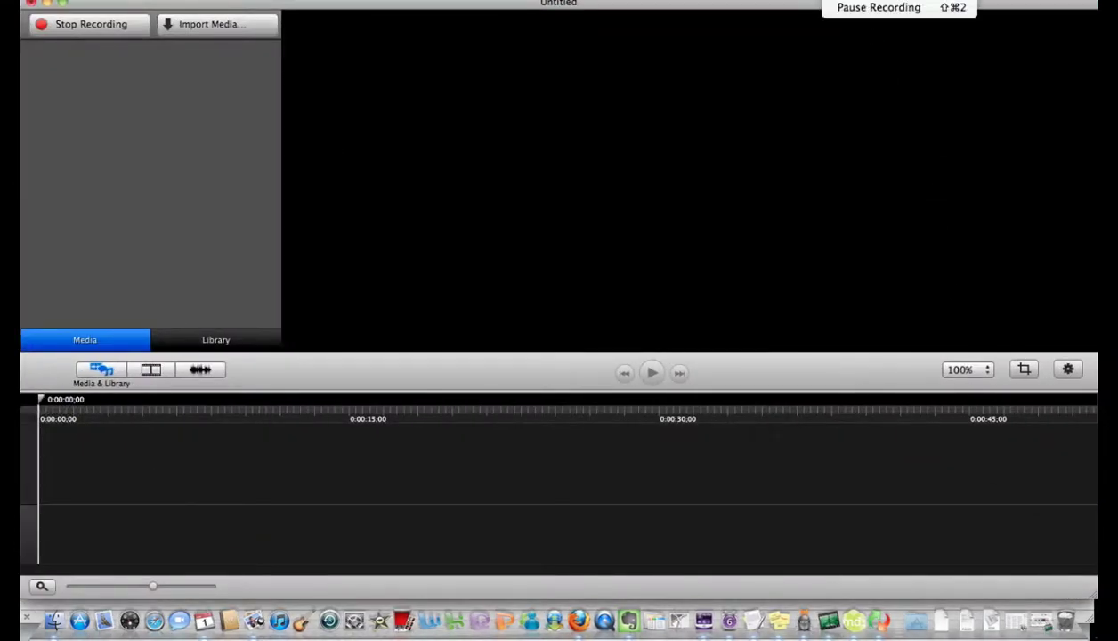
click(837, 8)
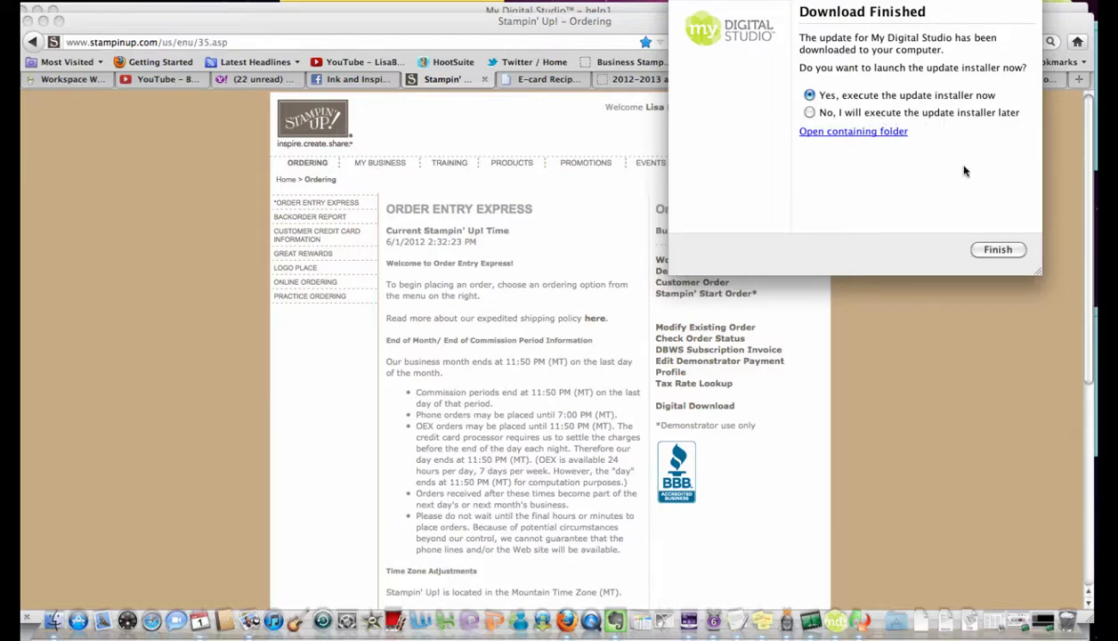
Run the update installer now and minimize the browser windows covering the wizard
click(995, 251)
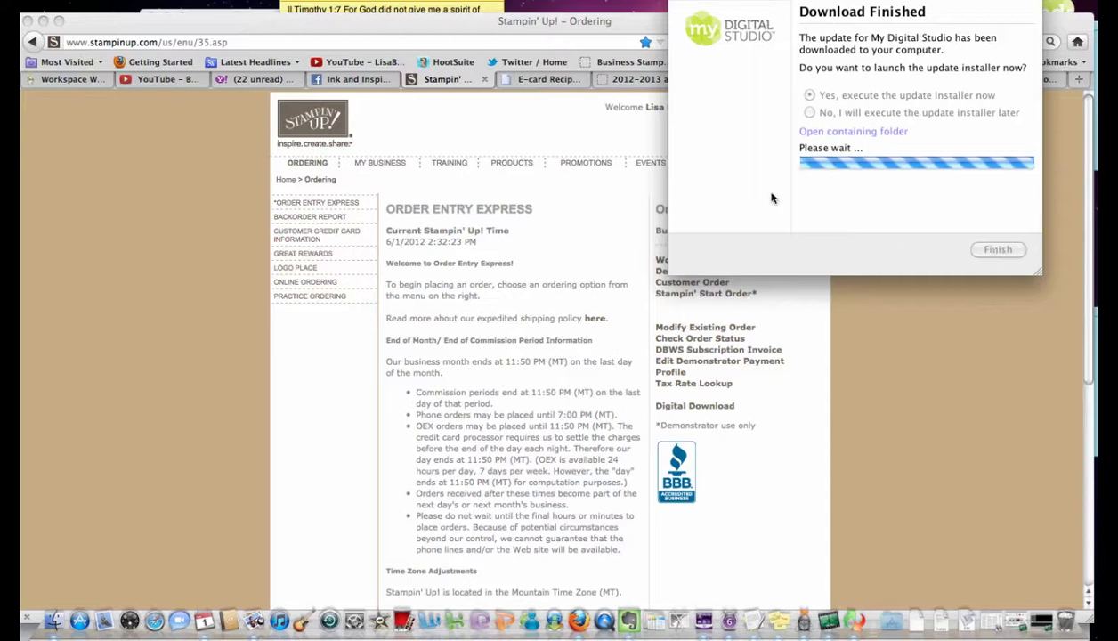
click(44, 20)
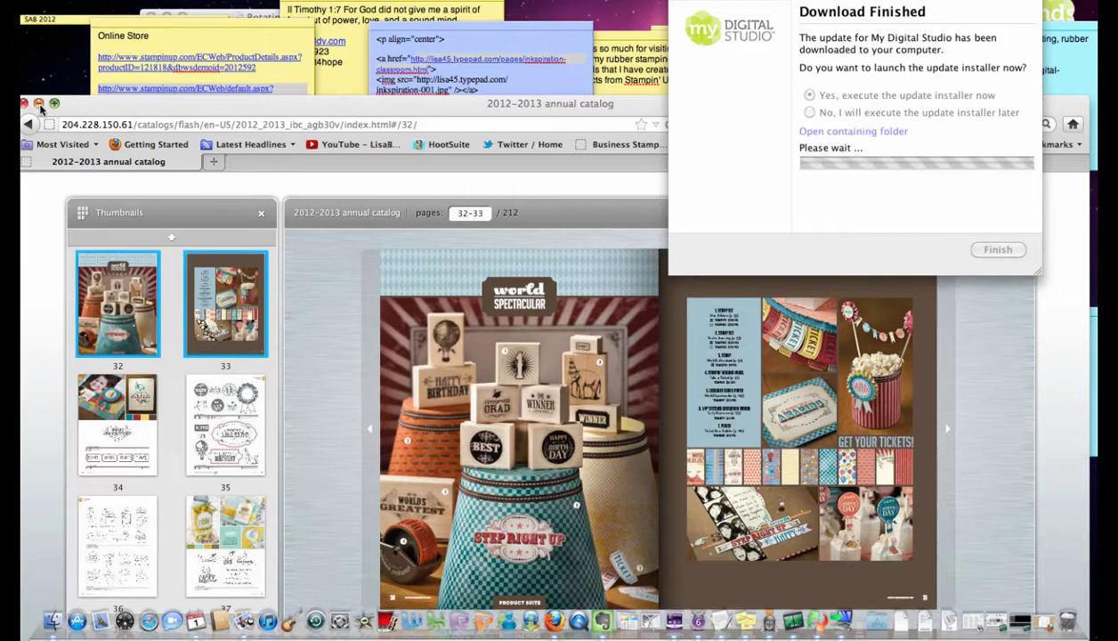
click(41, 104)
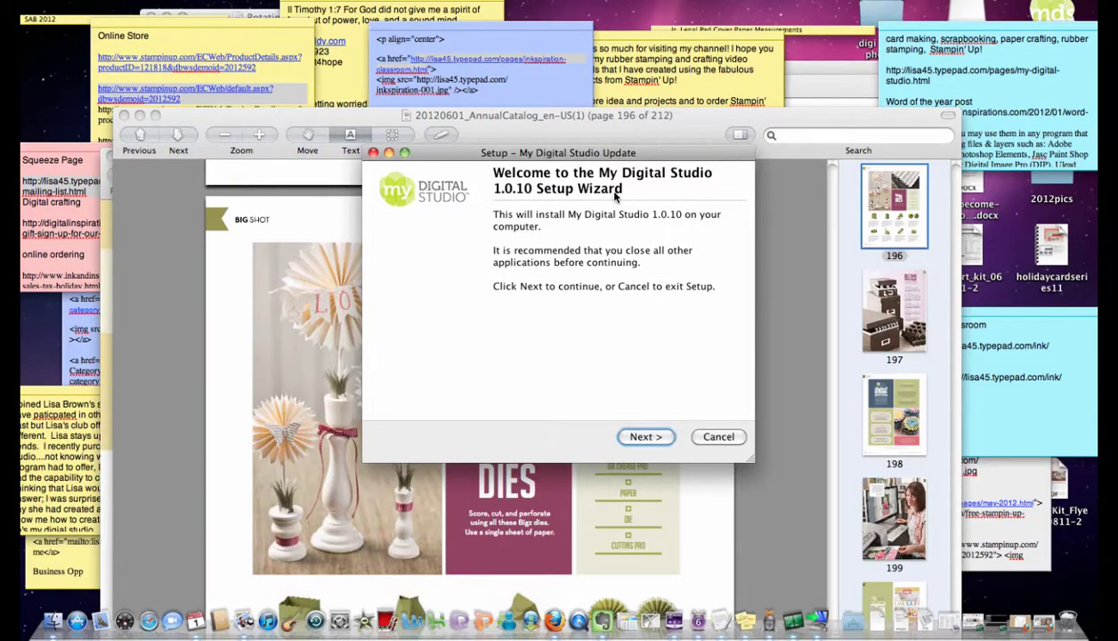
Move the catalog PDF aside and install 1.0.10 into the default Applications folder
drag(573, 129, 561, 96)
drag(561, 174, 589, 432)
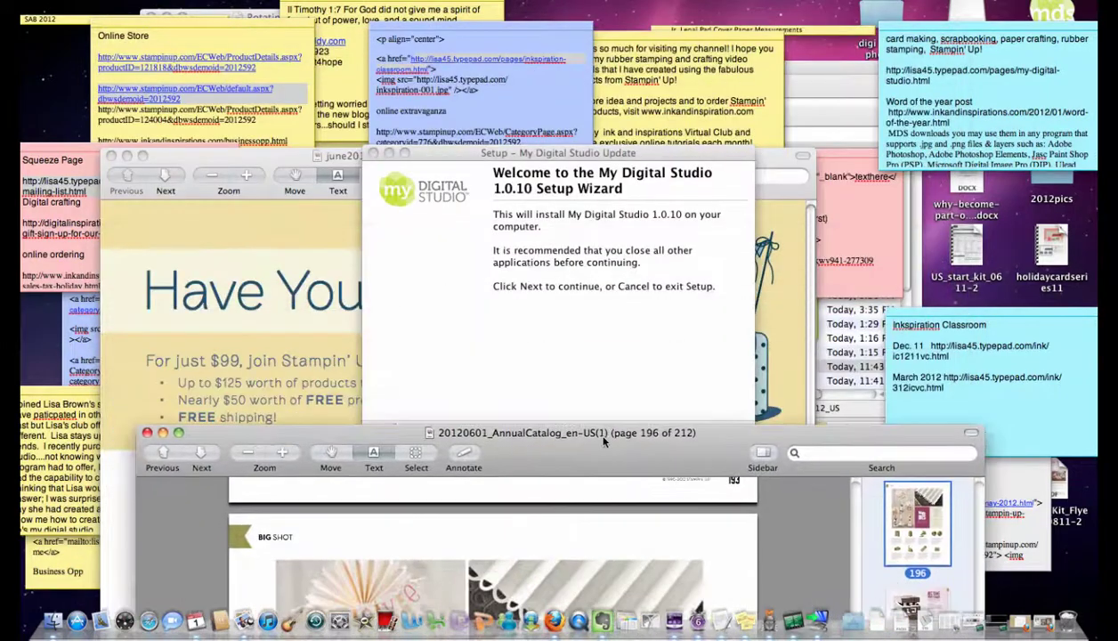
drag(581, 158, 535, 129)
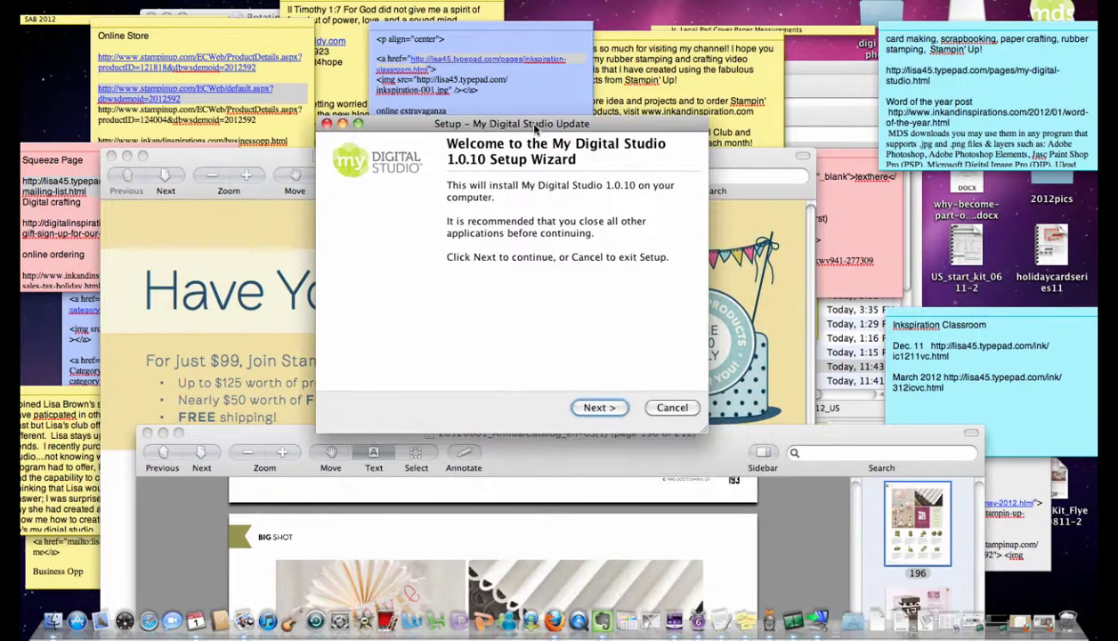
click(599, 408)
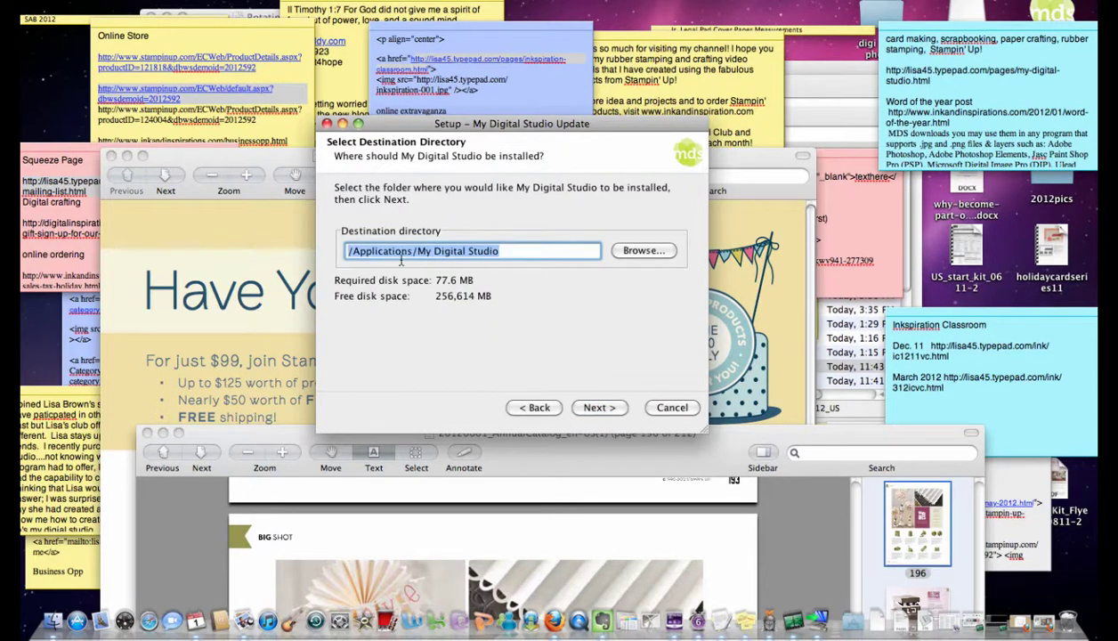
click(593, 408)
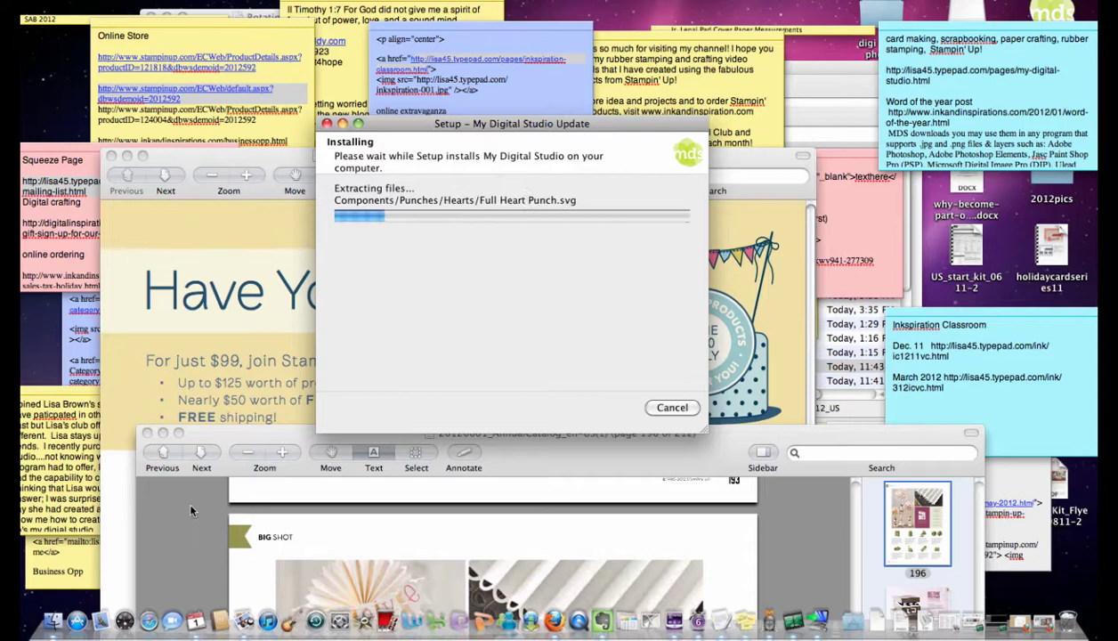
drag(205, 439, 185, 306)
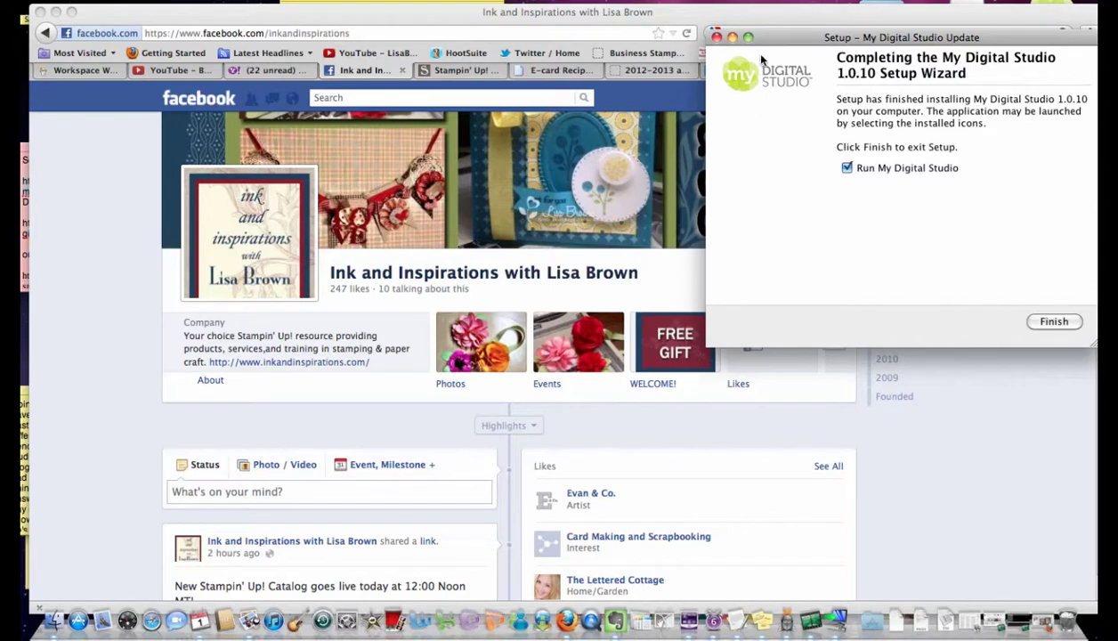
Finish setup with Run My Digital Studio ticked so the program relaunches
drag(785, 40, 739, 40)
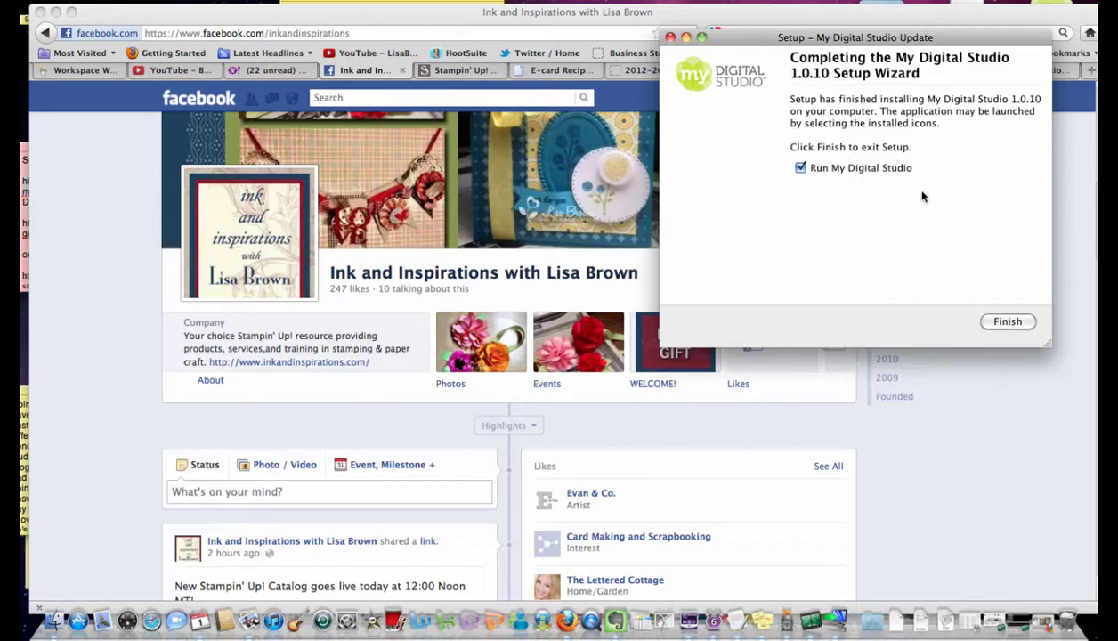
click(999, 329)
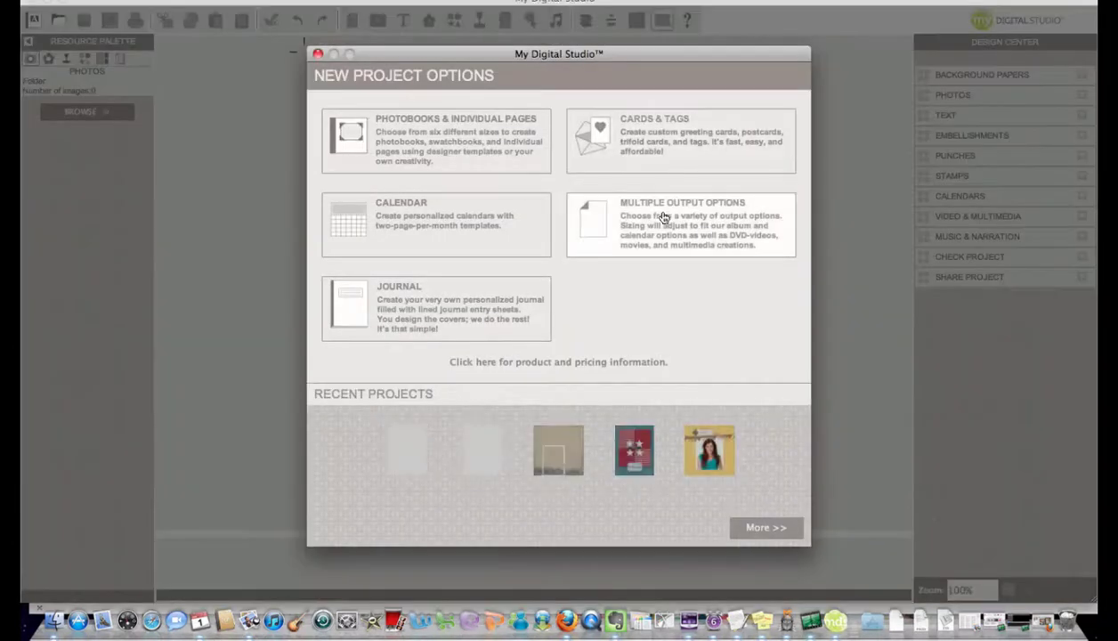
Pick 8½" x 11" Portrait, choose Create Your Own, and enter InColors as the name
click(663, 217)
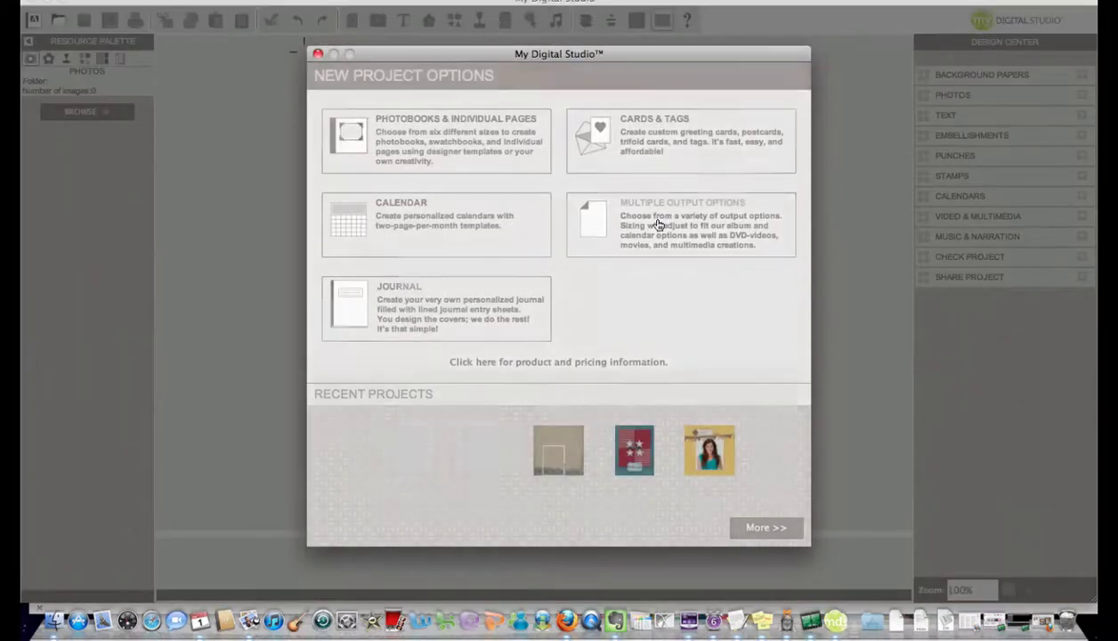
click(700, 305)
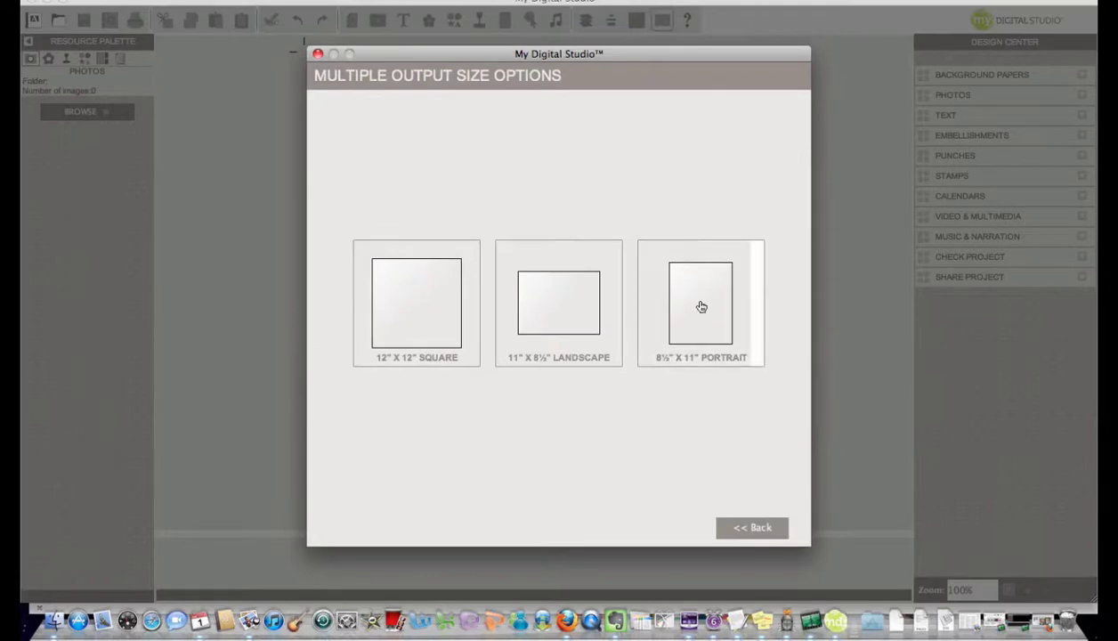
click(583, 379)
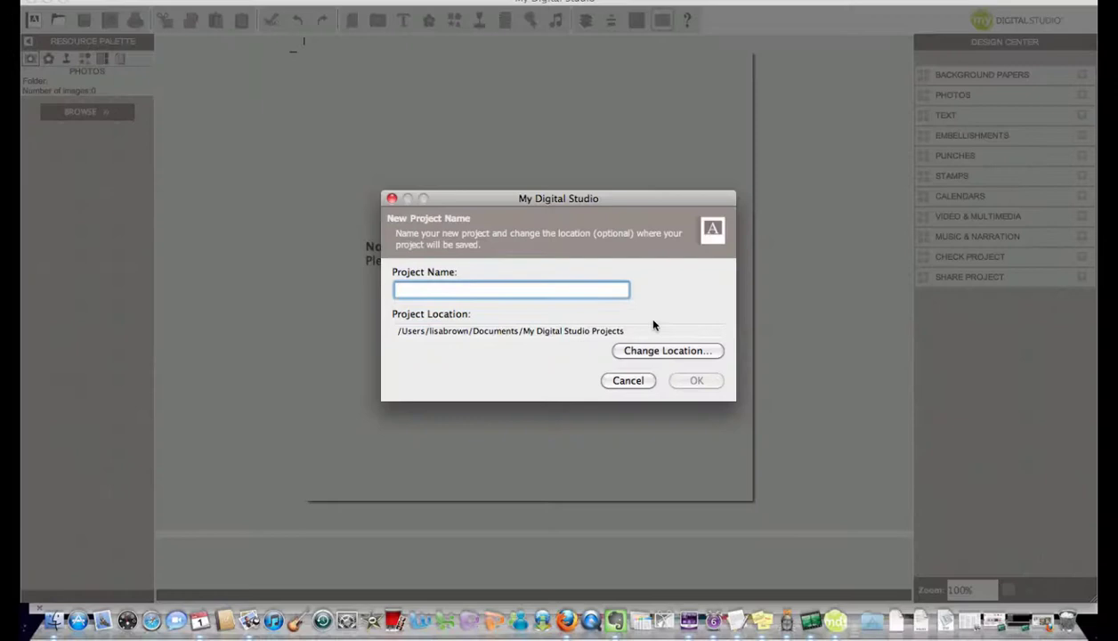
text(In)
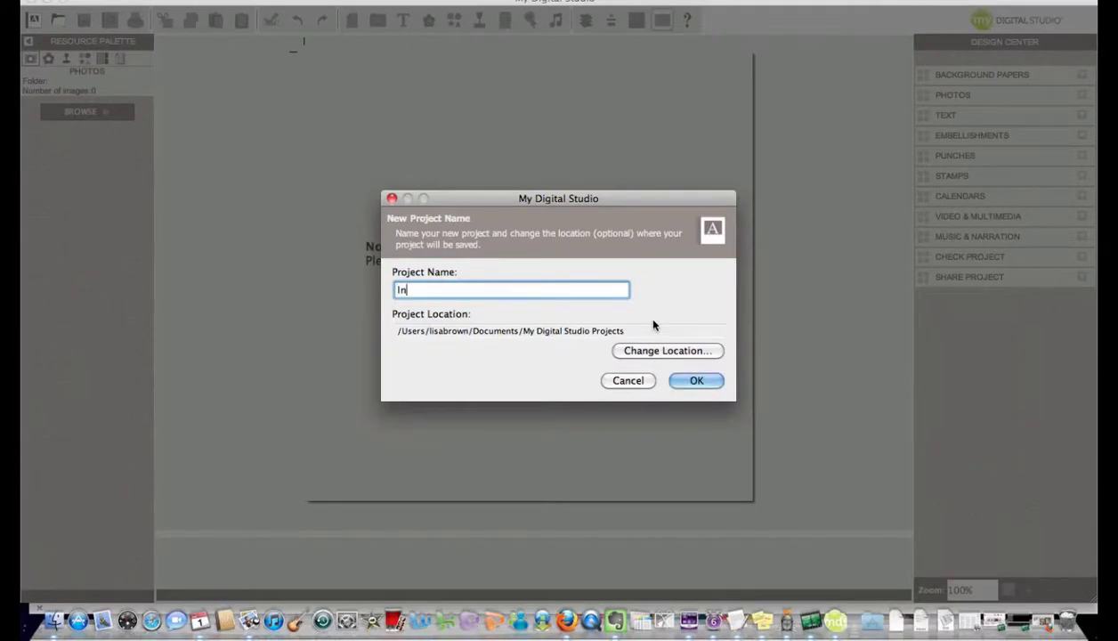
text(Colors)
Create the project and add an enlarged 1.25 Square Punch near the page top
click(686, 385)
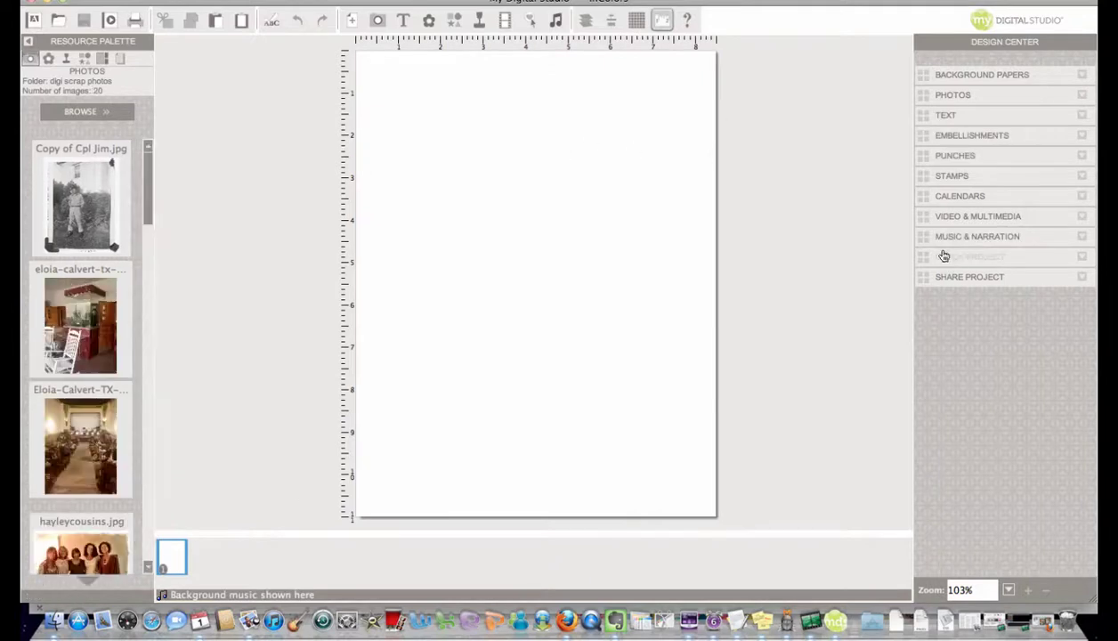
click(948, 158)
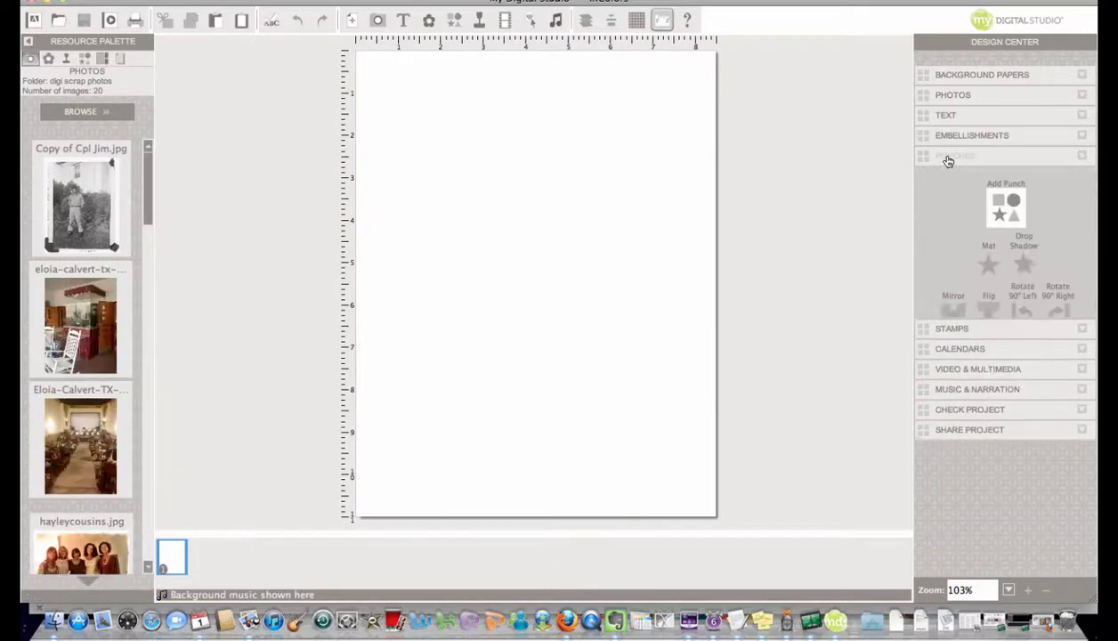
click(988, 208)
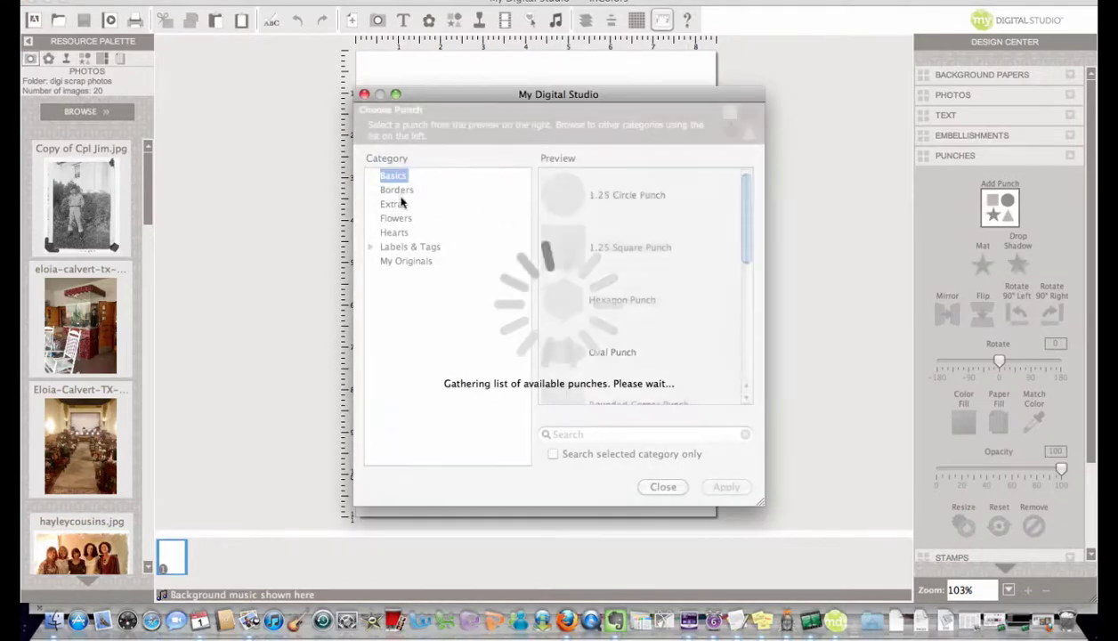
double_click(557, 230)
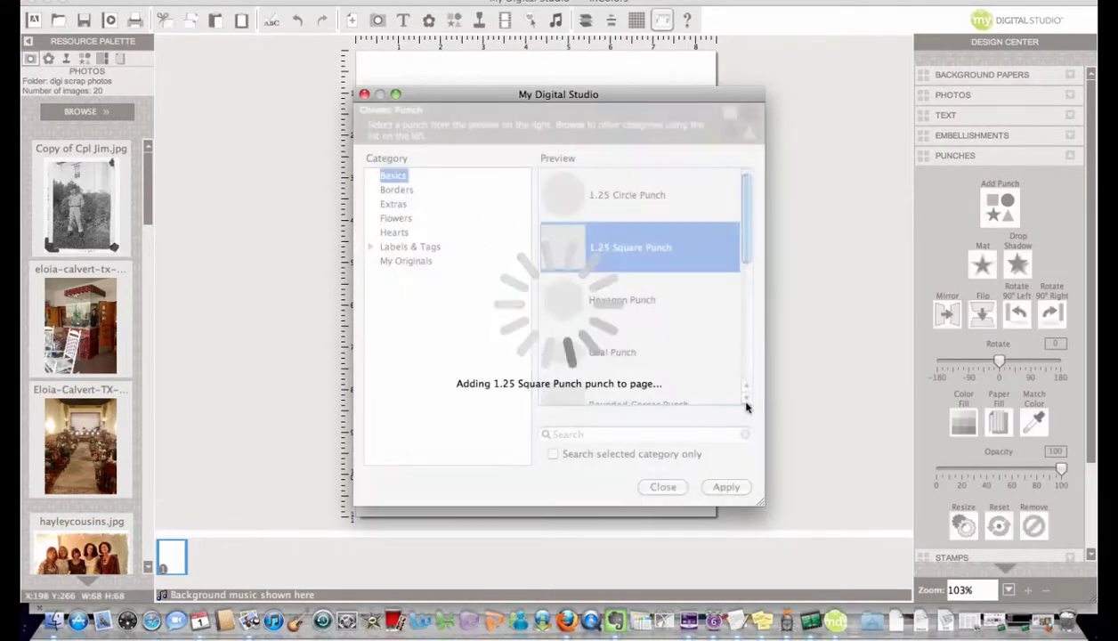
click(664, 488)
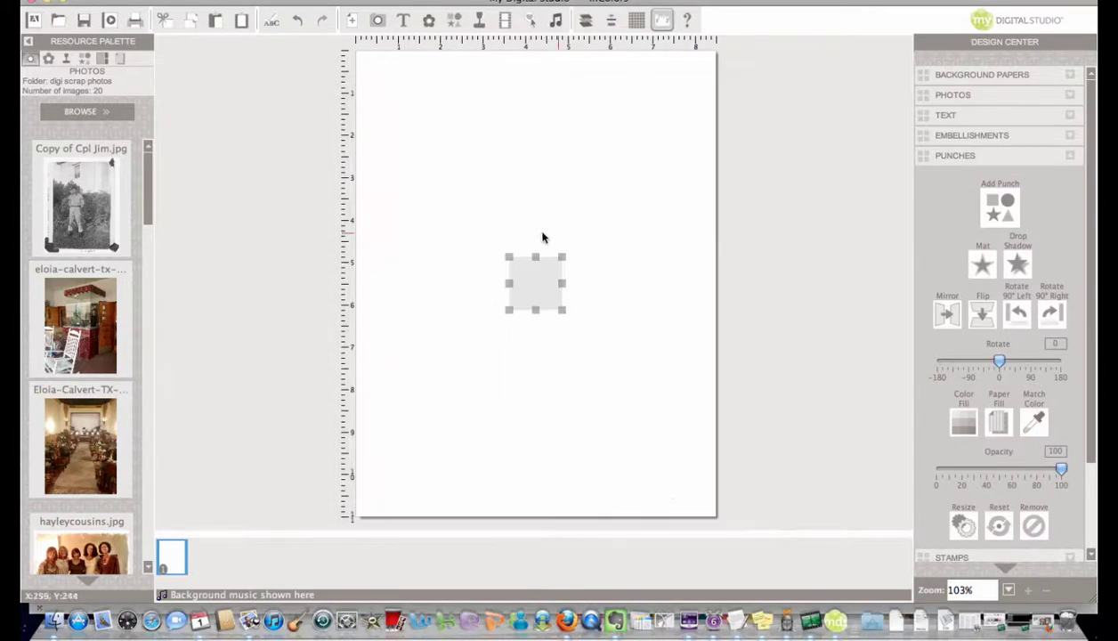
drag(509, 258, 458, 206)
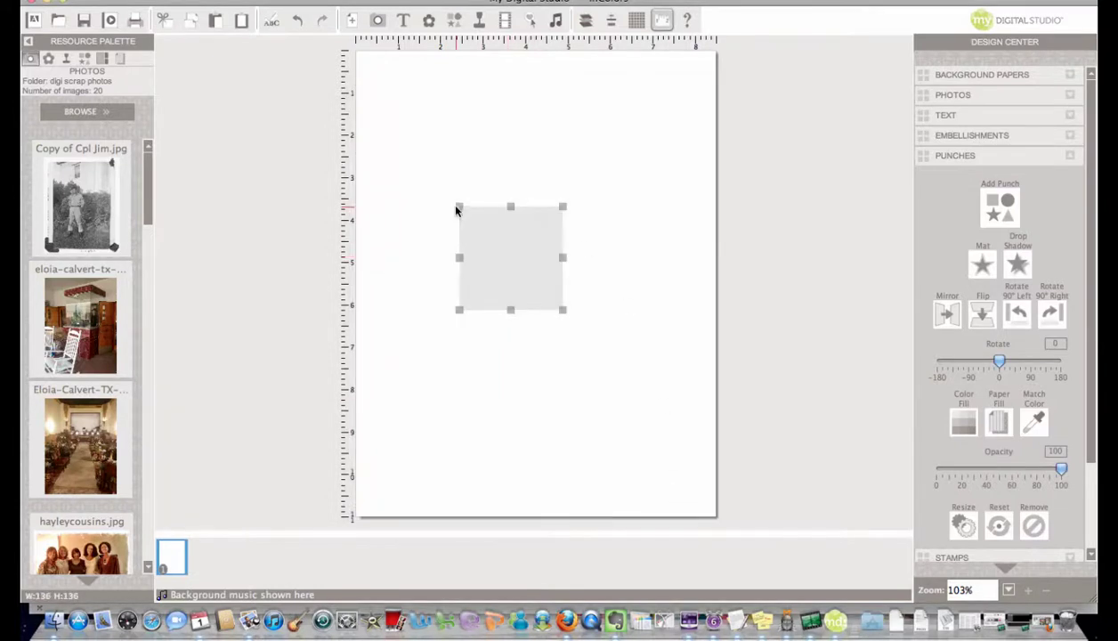
drag(511, 233, 523, 164)
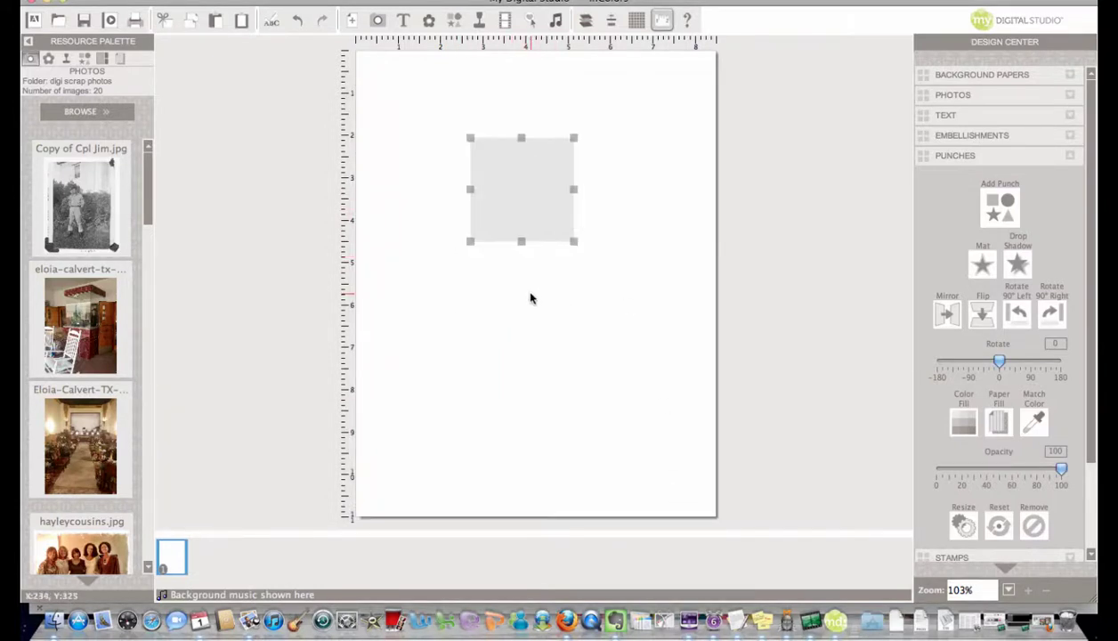
Copy and paste the square, placing the copy below the original
right_click(517, 218)
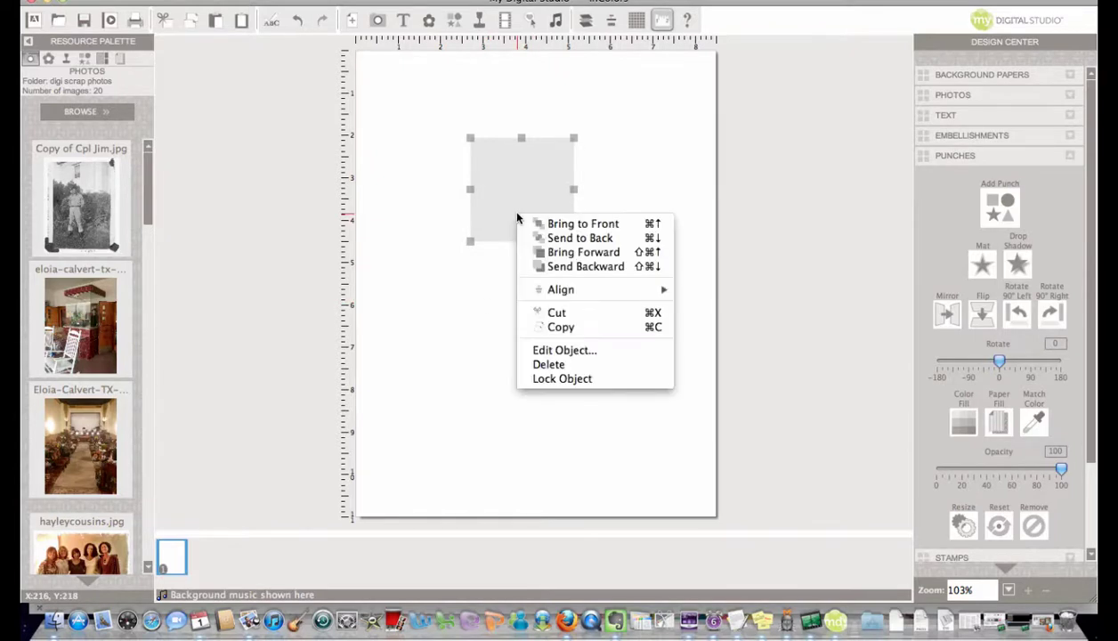
click(558, 328)
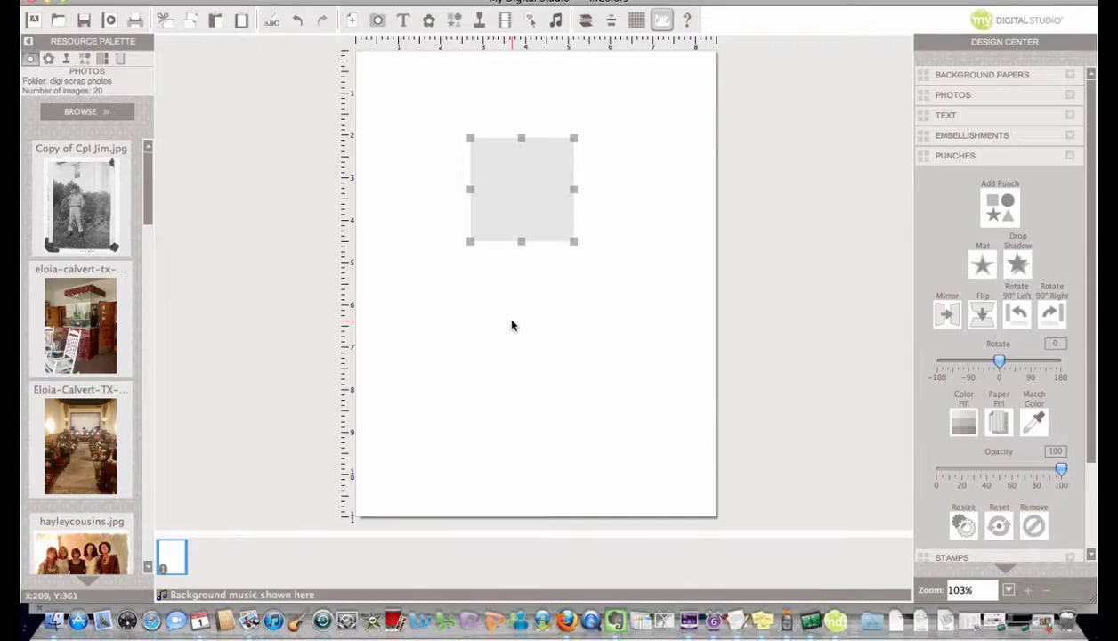
right_click(512, 326)
click(539, 331)
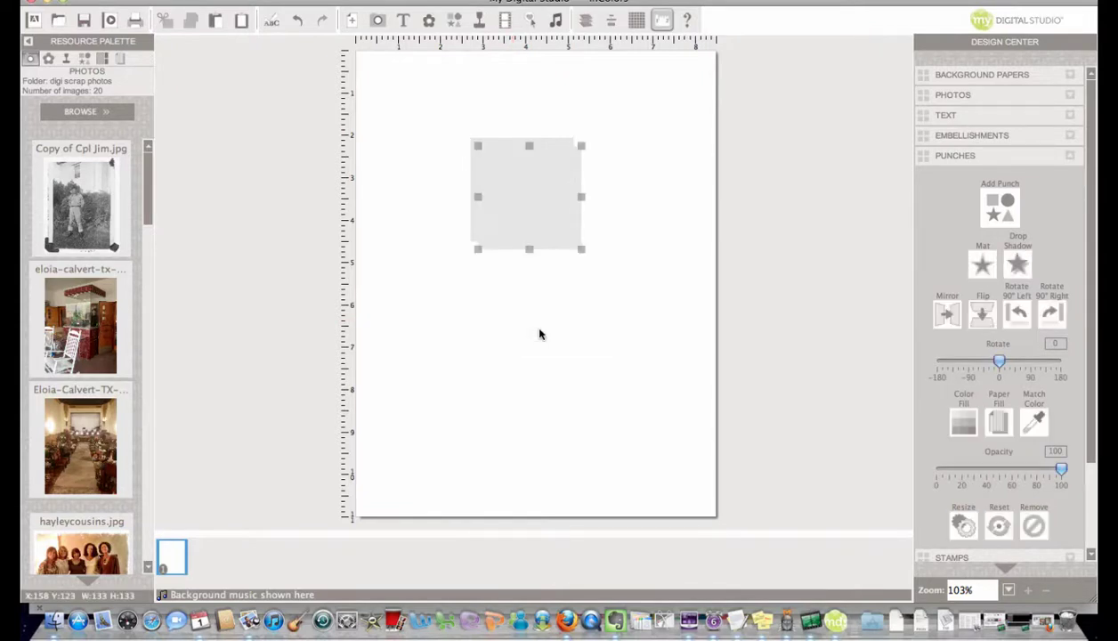
drag(543, 214, 536, 336)
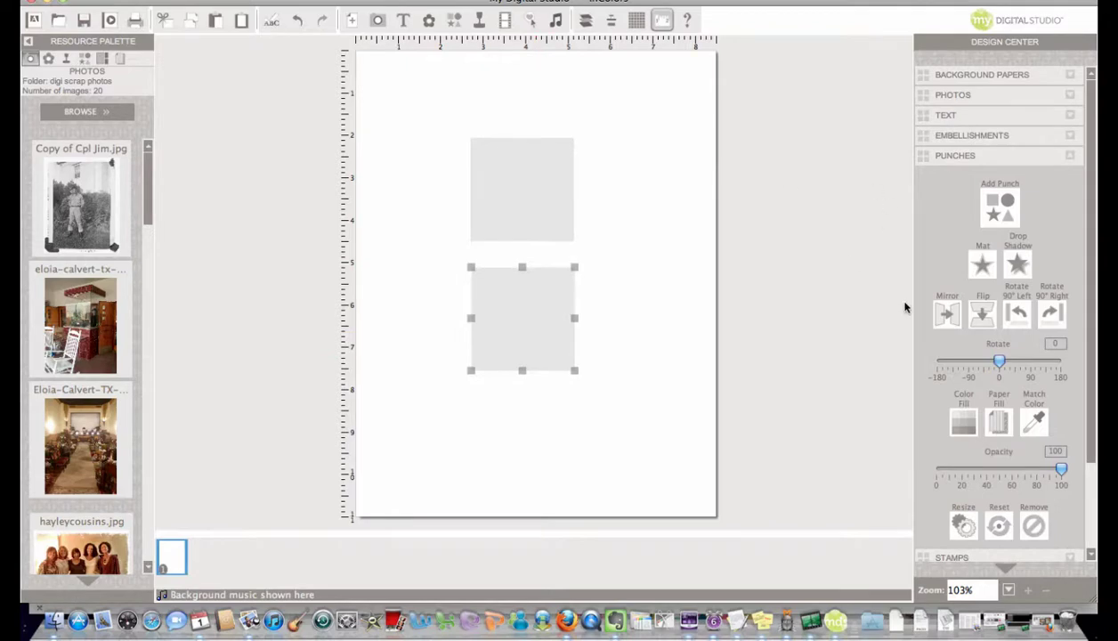
Fill the lower square with teal, replacing an initial pink fill
click(964, 424)
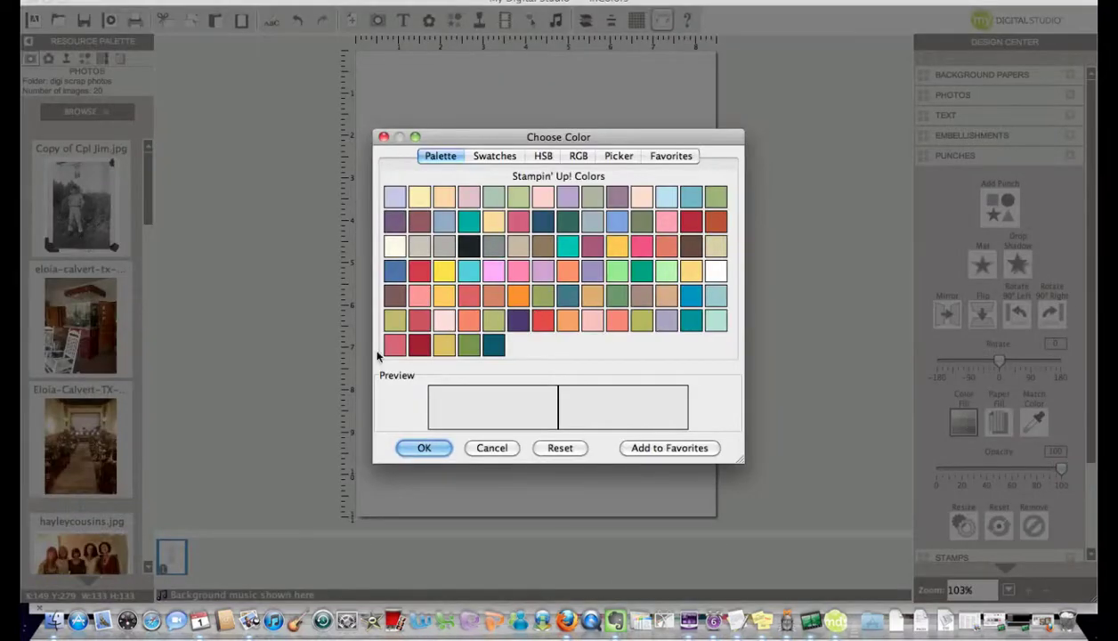
click(396, 347)
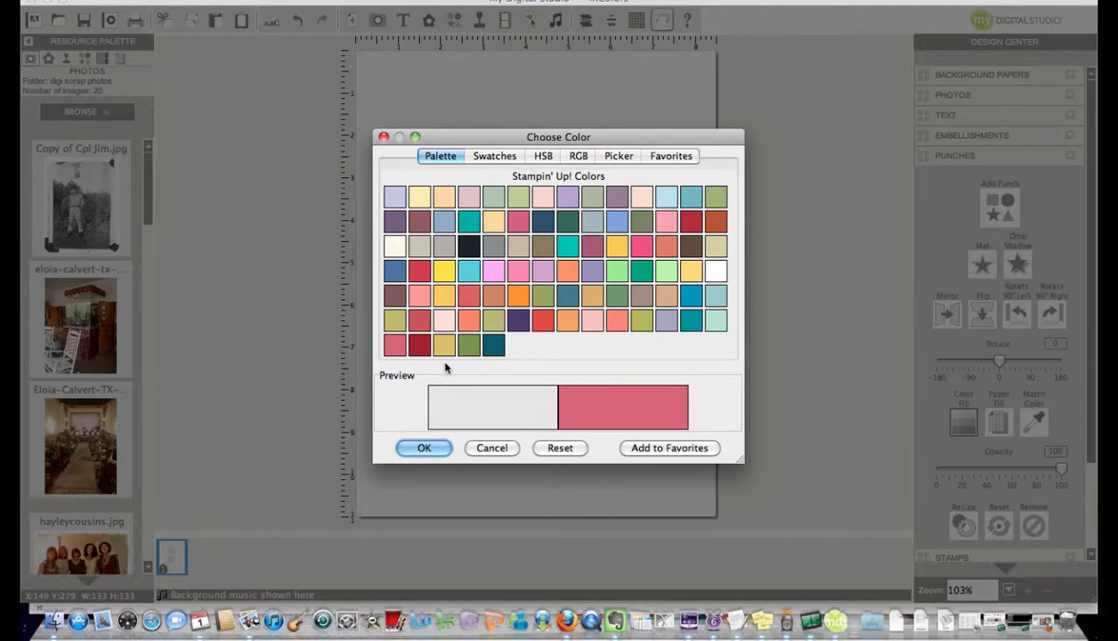
click(424, 448)
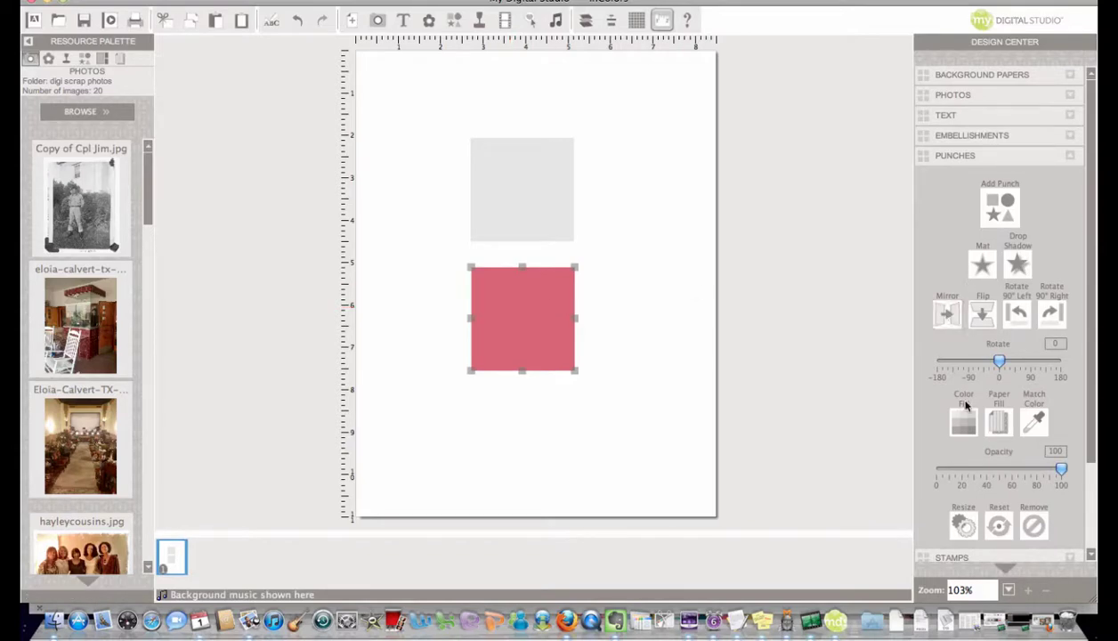
click(964, 425)
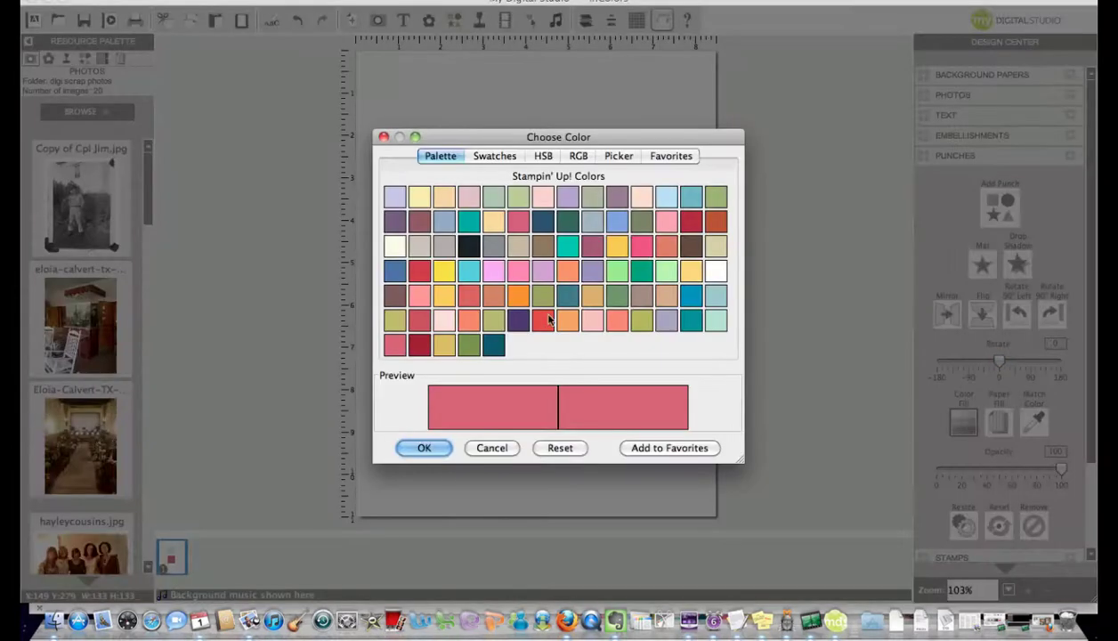
click(491, 347)
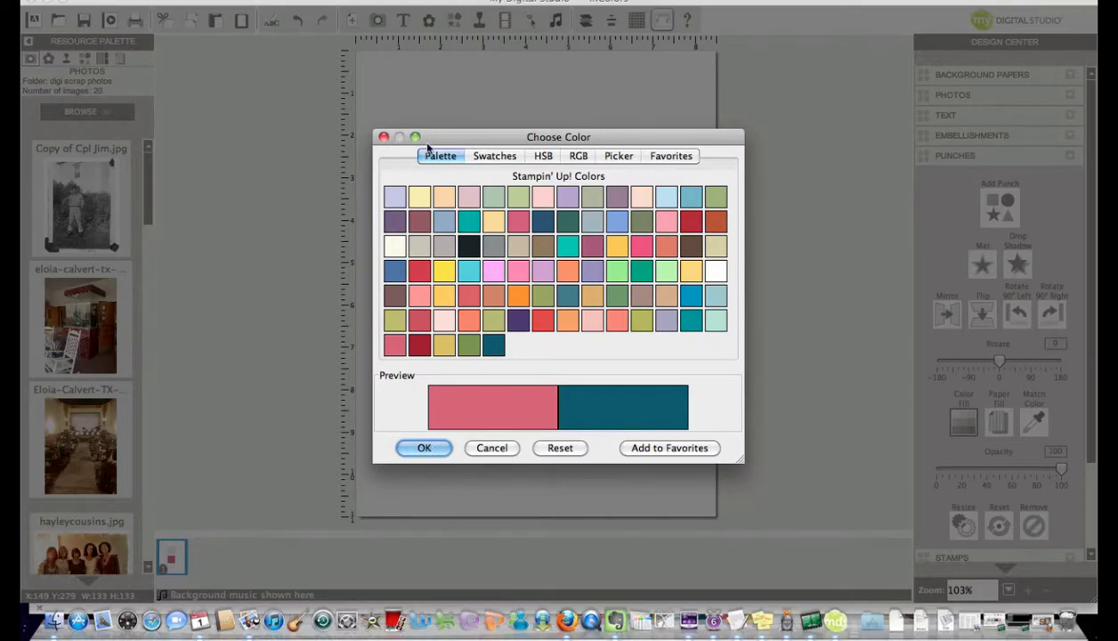
drag(451, 140, 689, 145)
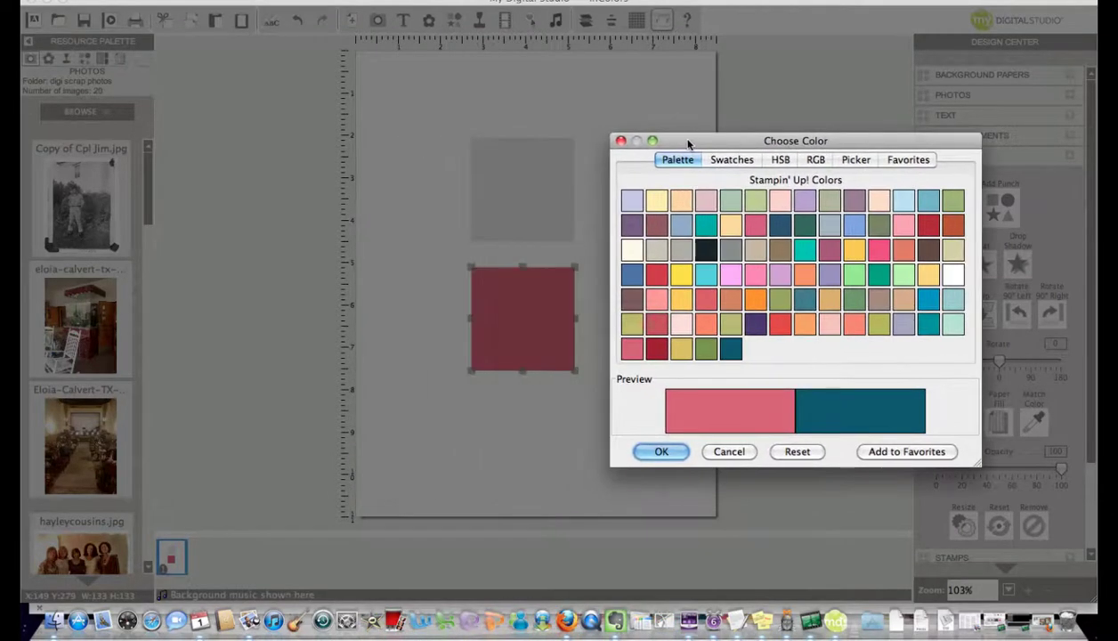
click(661, 452)
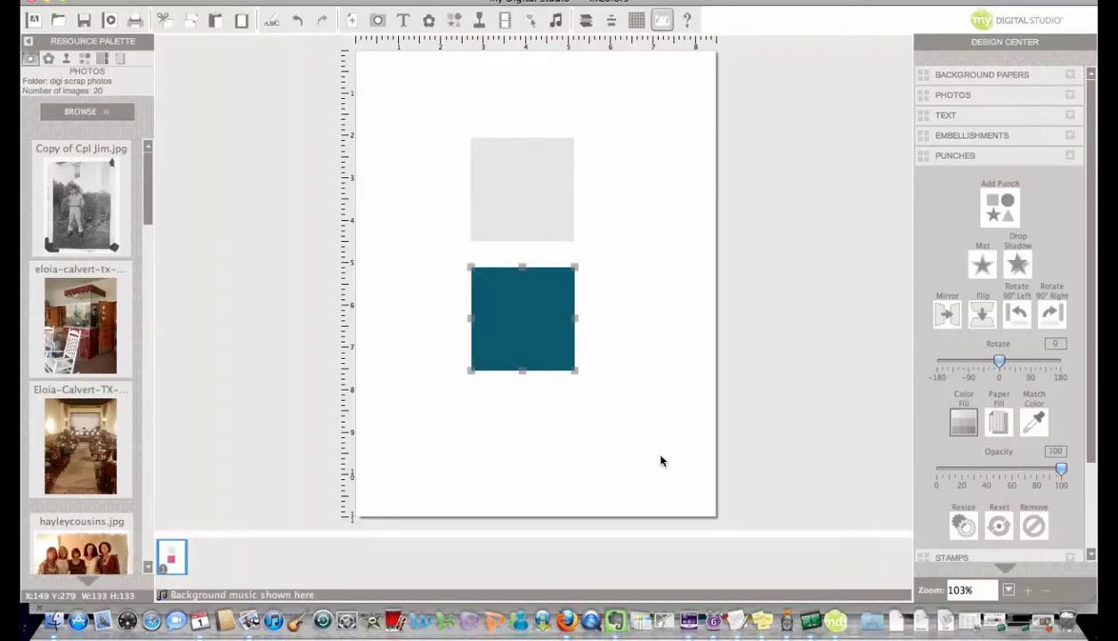
Fill the upper square with dark red
click(477, 183)
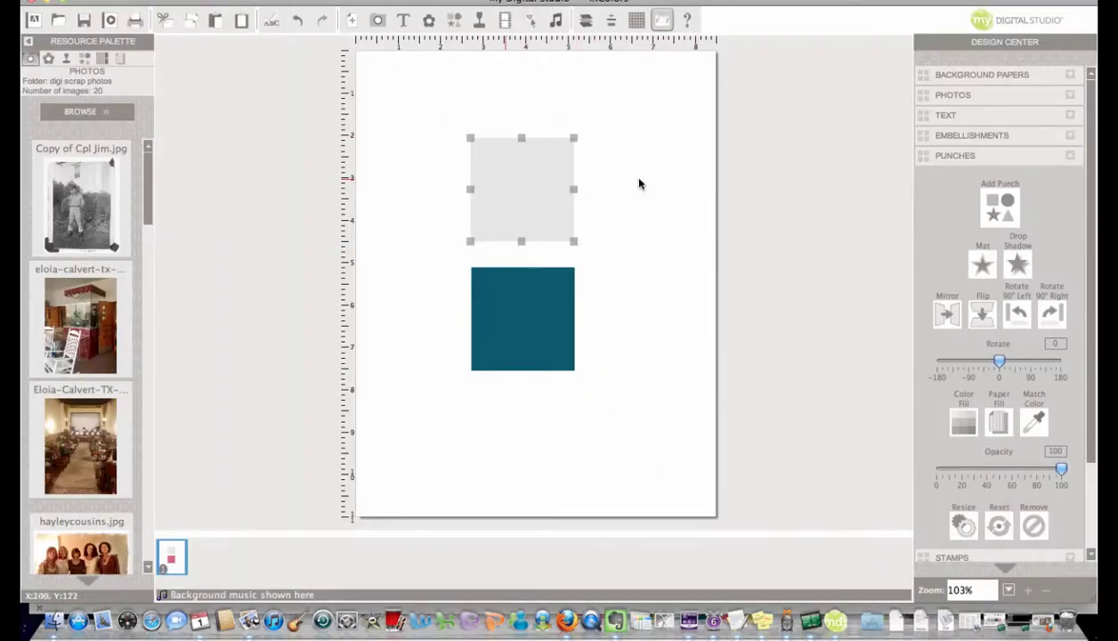
click(961, 420)
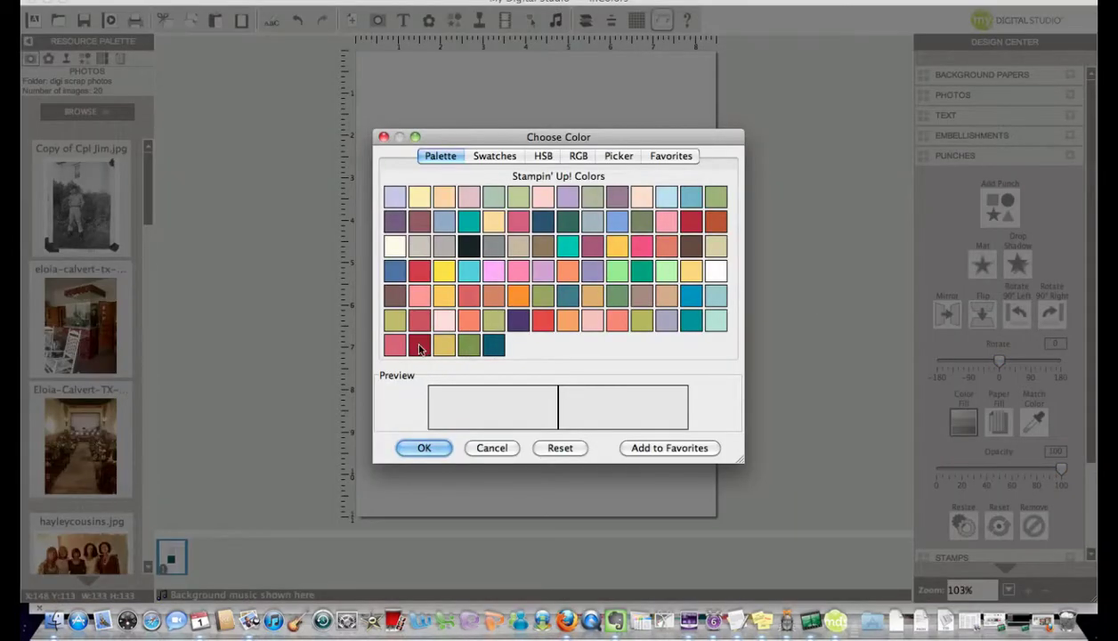
click(418, 347)
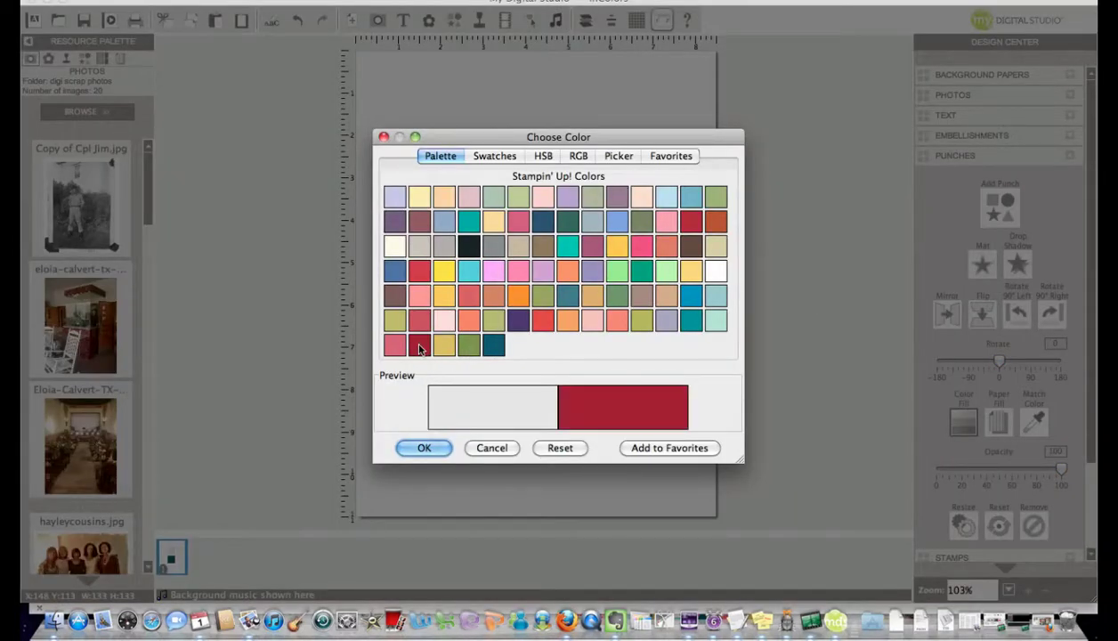
click(436, 447)
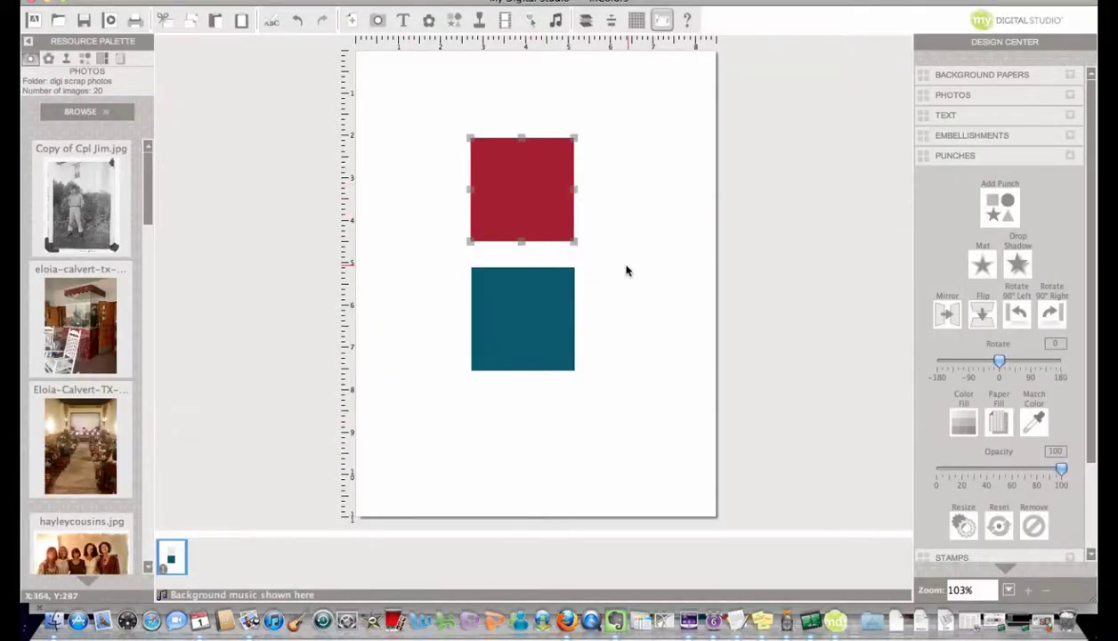